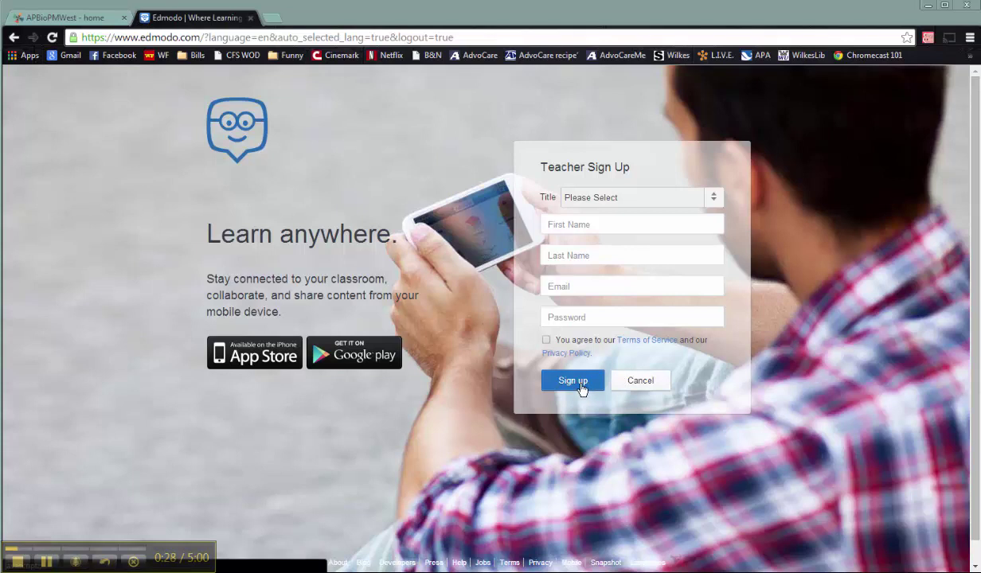
# Cancel the teacher sign-up form and log in with the already filled-in account credentials
pyautogui.click(635, 382)
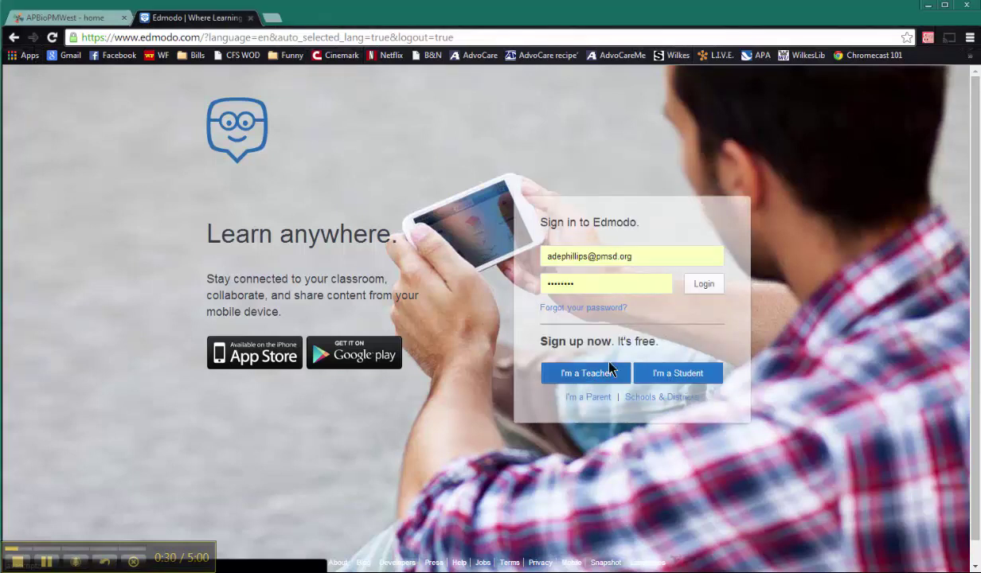
pyautogui.click(701, 288)
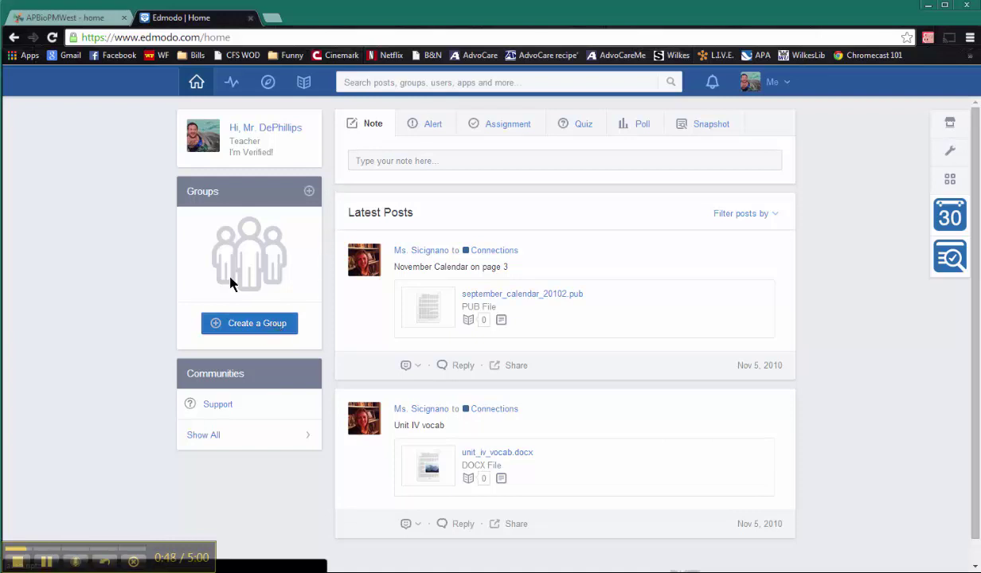
# Create a group named AP Biology for 12th grade with subject area Science and subject Biology
pyautogui.click(257, 324)
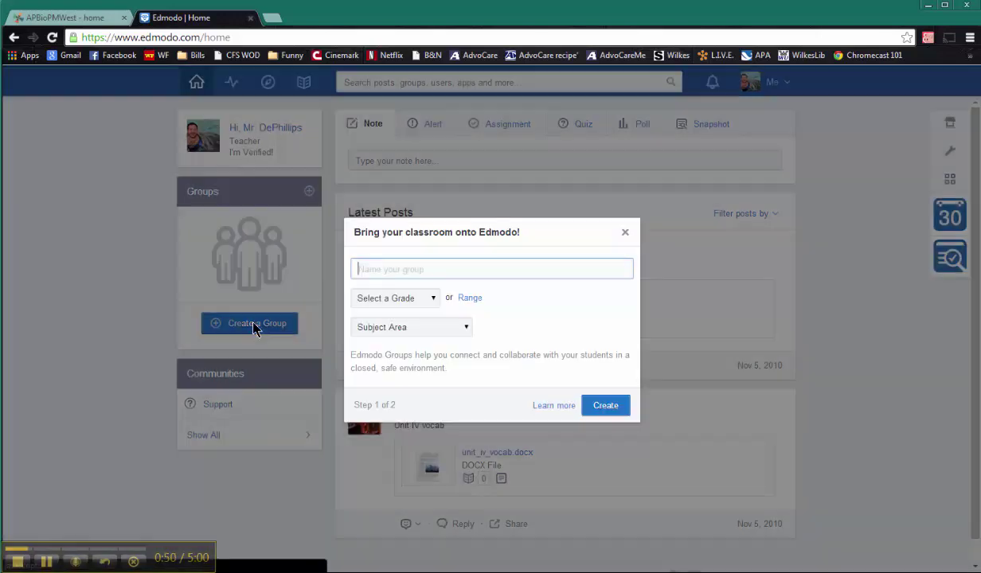
pyautogui.write('AP')
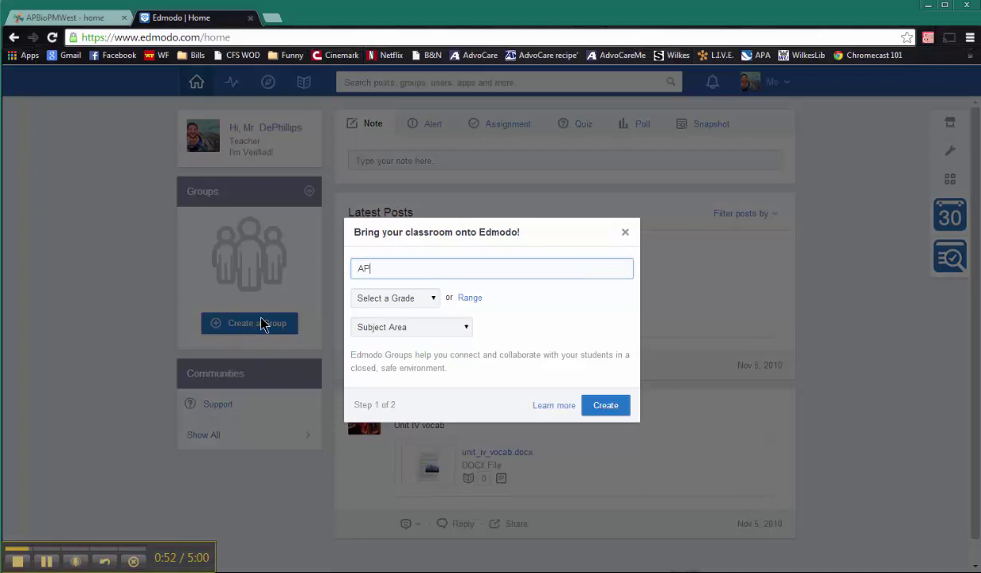
pyautogui.write(' Biology')
pyautogui.click(402, 298)
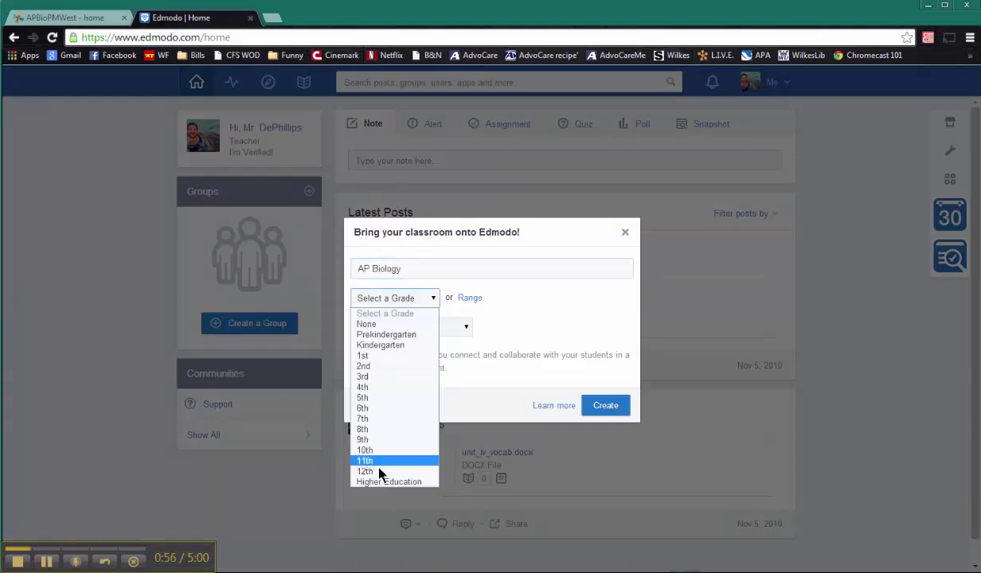
pyautogui.click(374, 471)
pyautogui.click(429, 328)
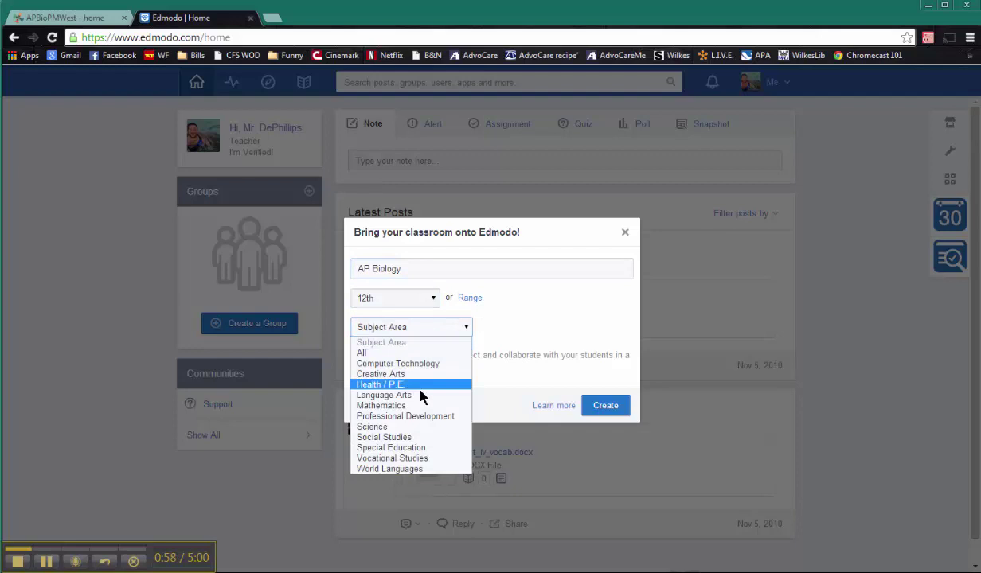
pyautogui.click(414, 427)
pyautogui.click(427, 356)
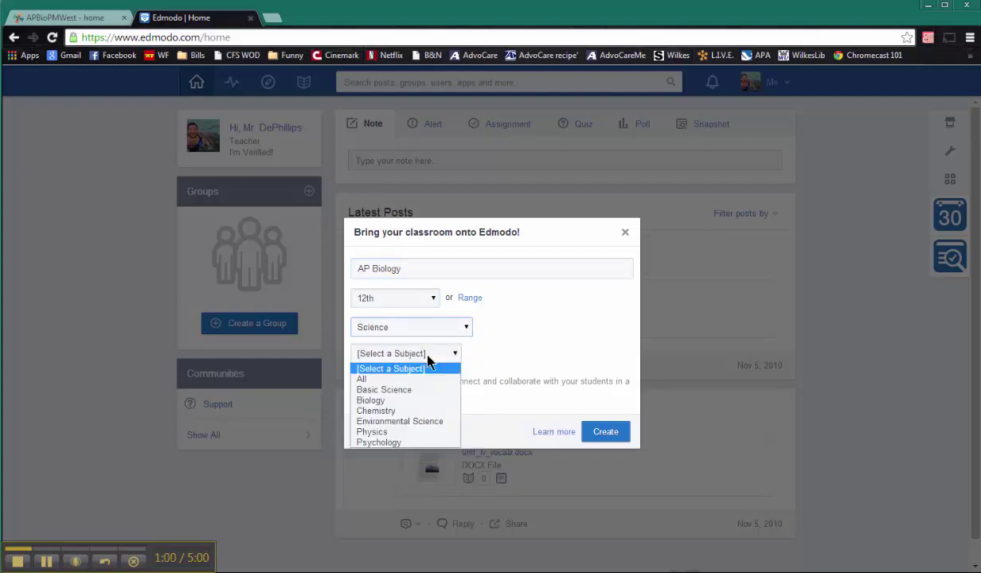
pyautogui.click(412, 400)
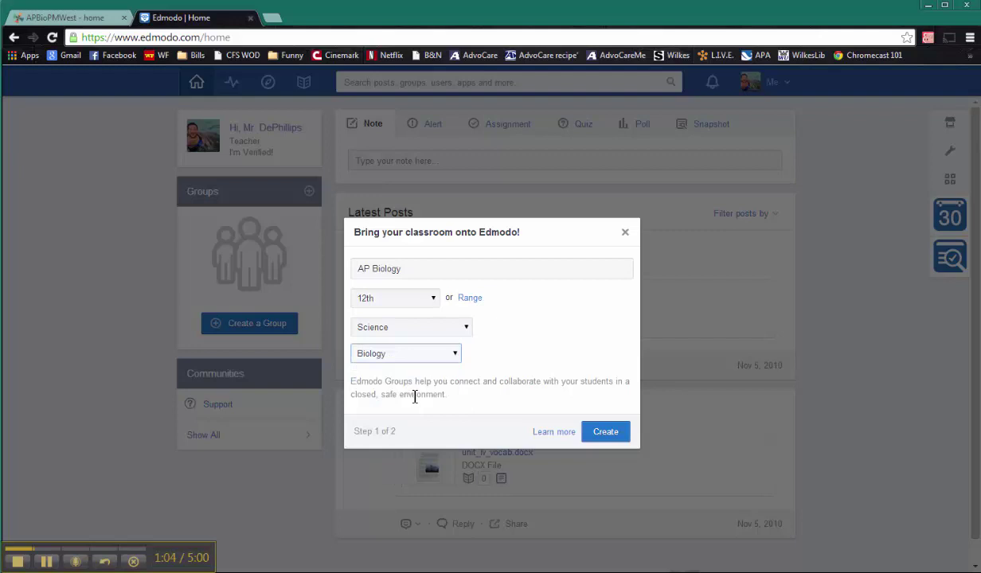
pyautogui.click(607, 435)
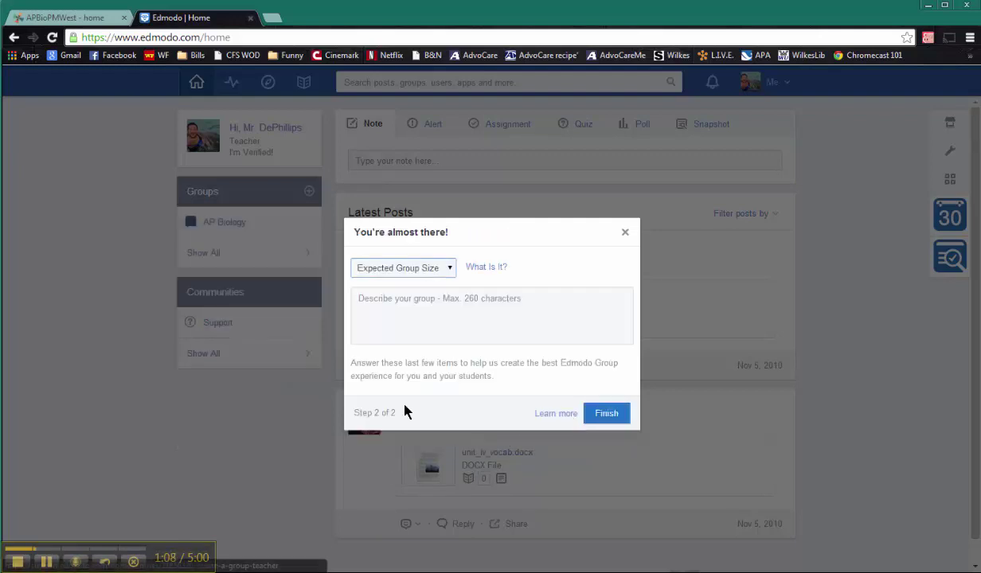
# Set the expected group size to 26+ and finish the group setup without a description
pyautogui.click(445, 268)
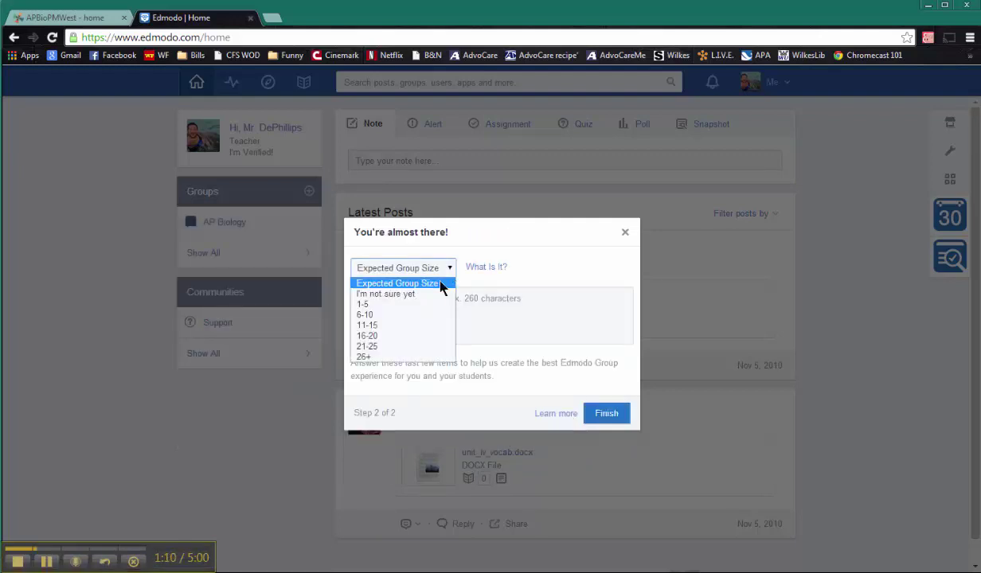
pyautogui.click(420, 358)
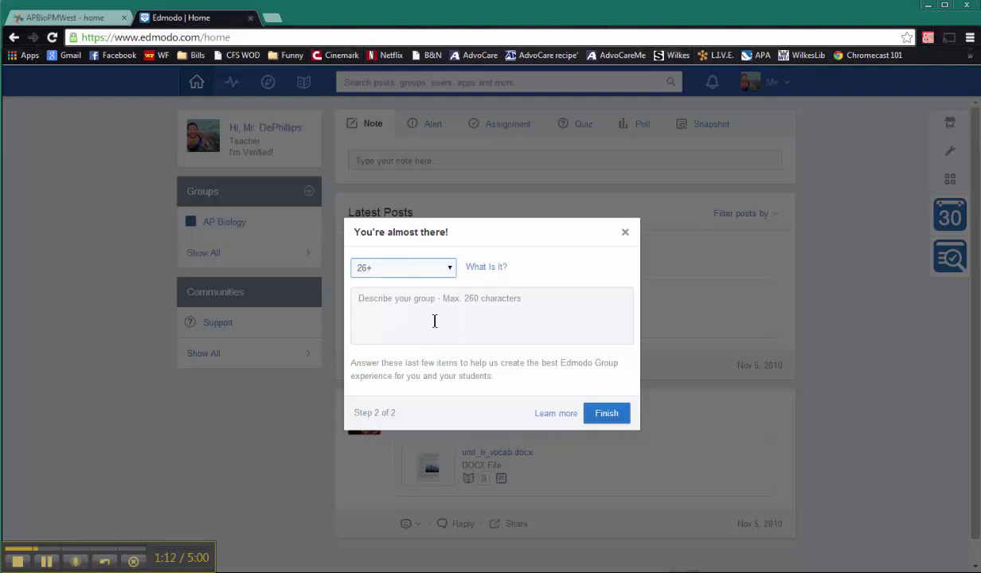
pyautogui.click(607, 413)
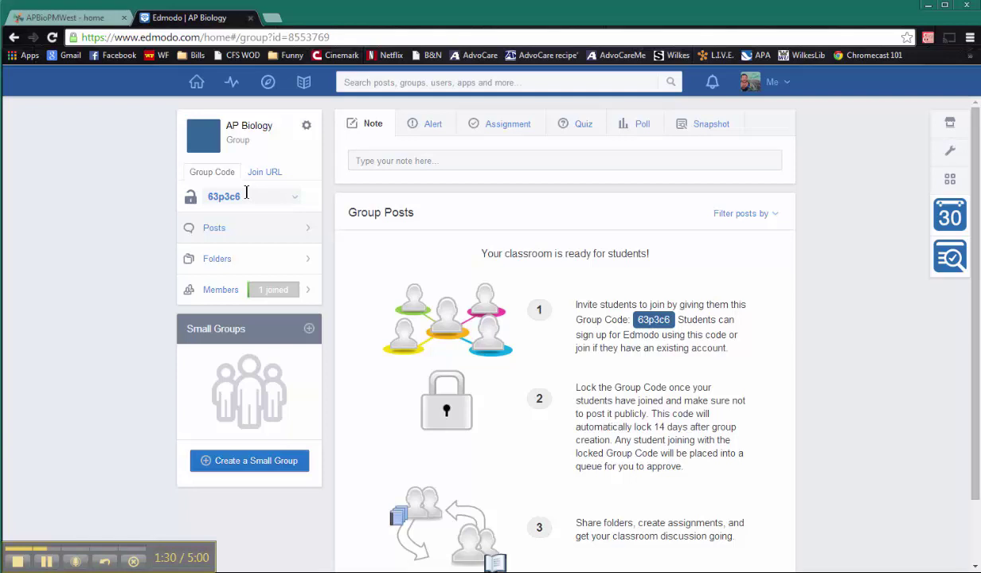
# Read through the new group's instructions on inviting students and locking the group code
pyautogui.scroll(-2, 557, 239)
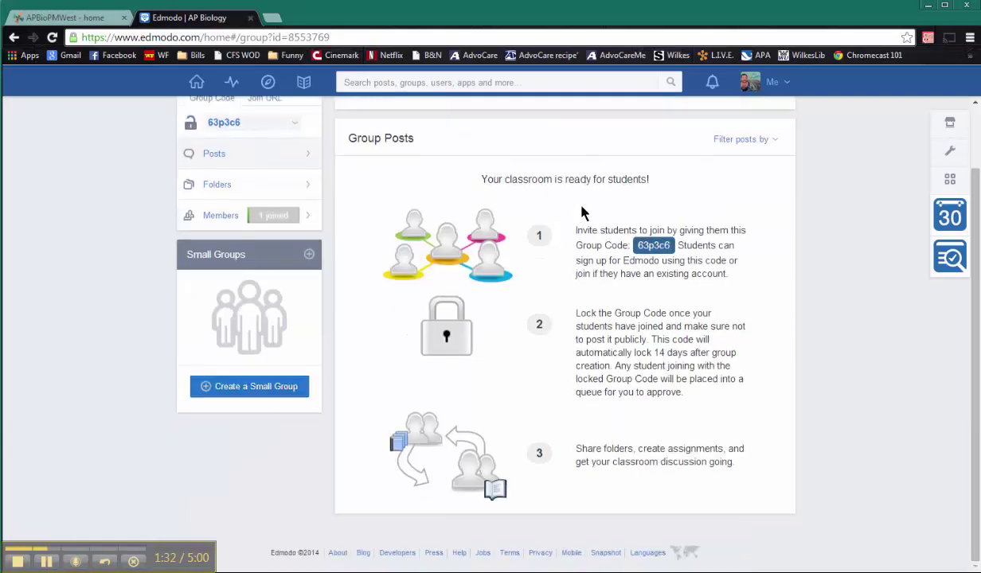
pyautogui.moveTo(576, 231); pyautogui.dragTo(653, 423)
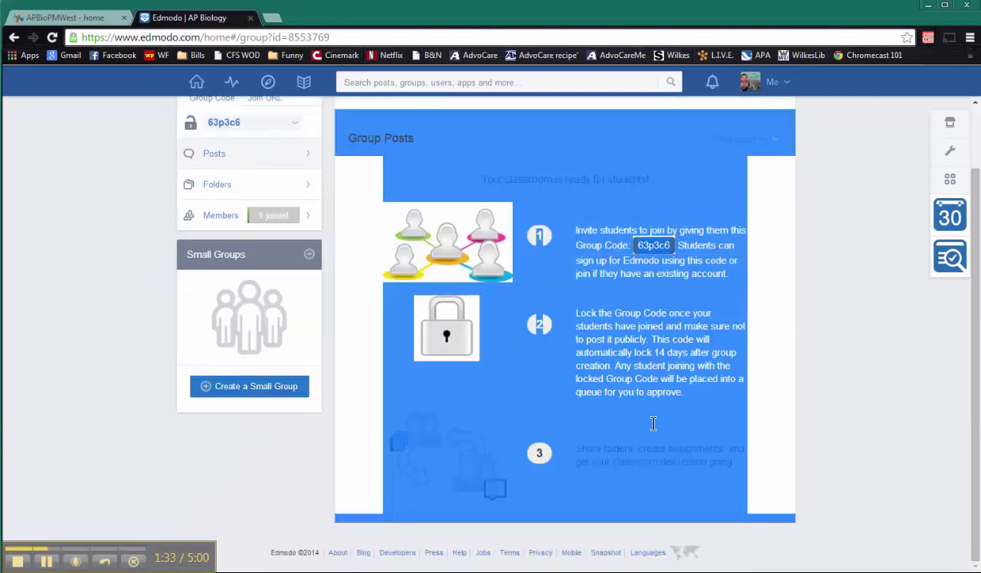
pyautogui.click(700, 334)
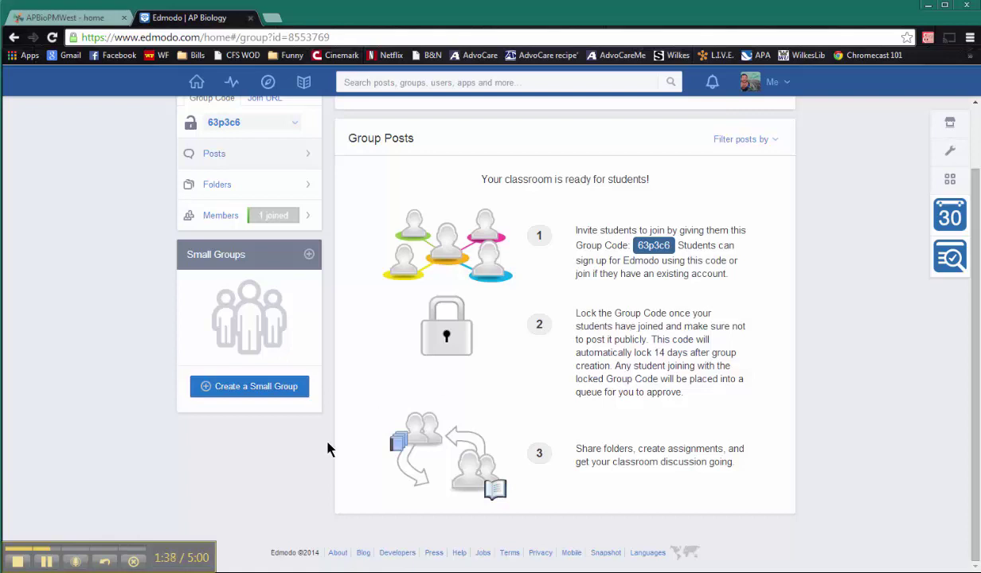
pyautogui.scroll(1, 330, 450)
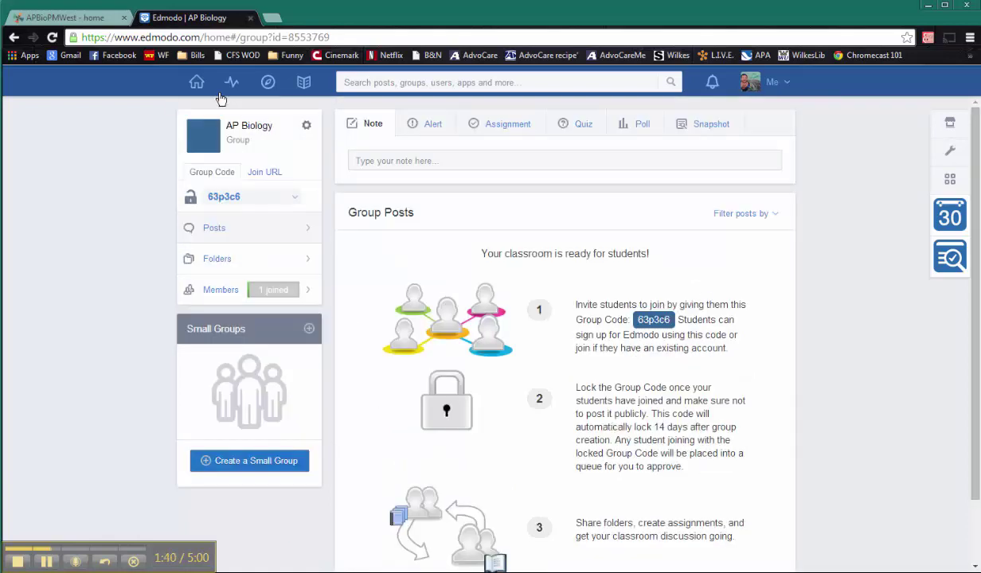
# Return to the home page and write a new note reading "Welcome to AP Biology!"
pyautogui.click(195, 84)
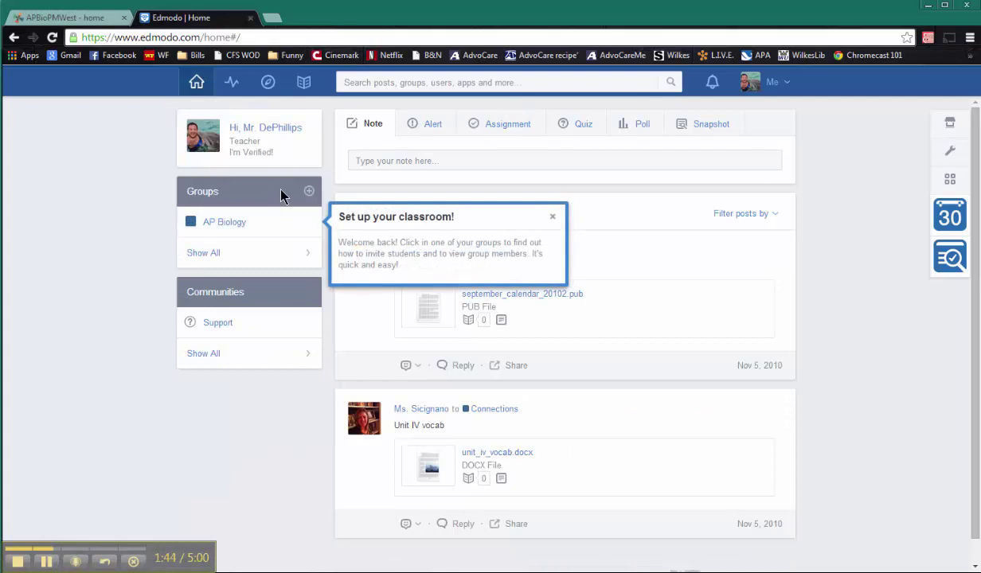
pyautogui.click(381, 161)
pyautogui.write('Wel')
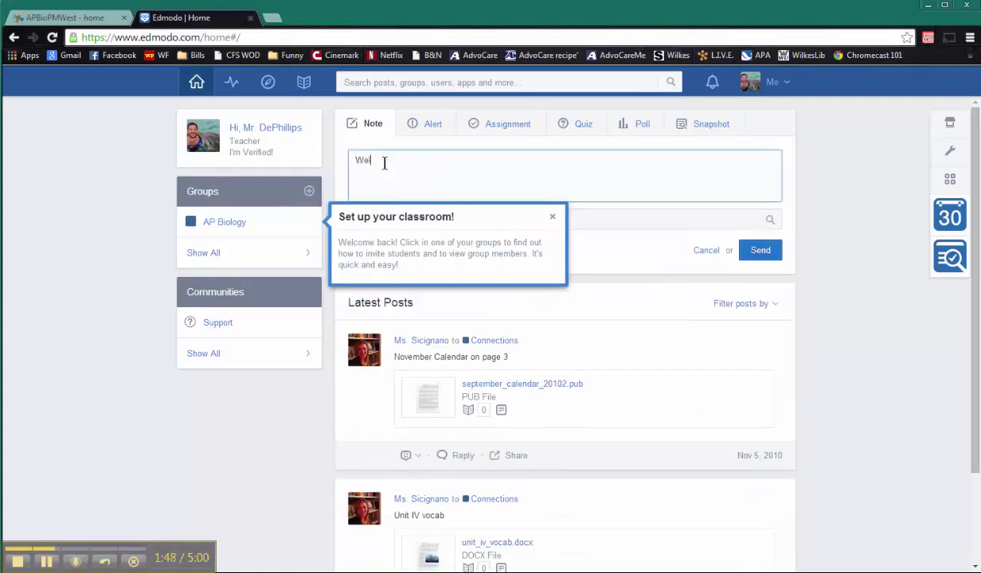
pyautogui.write('come to AP Biology!')
# Copy the address of the APBioPMWest wiki home page and paste it after the welcome text in the note
pyautogui.click(71, 18)
pyautogui.click(143, 36)
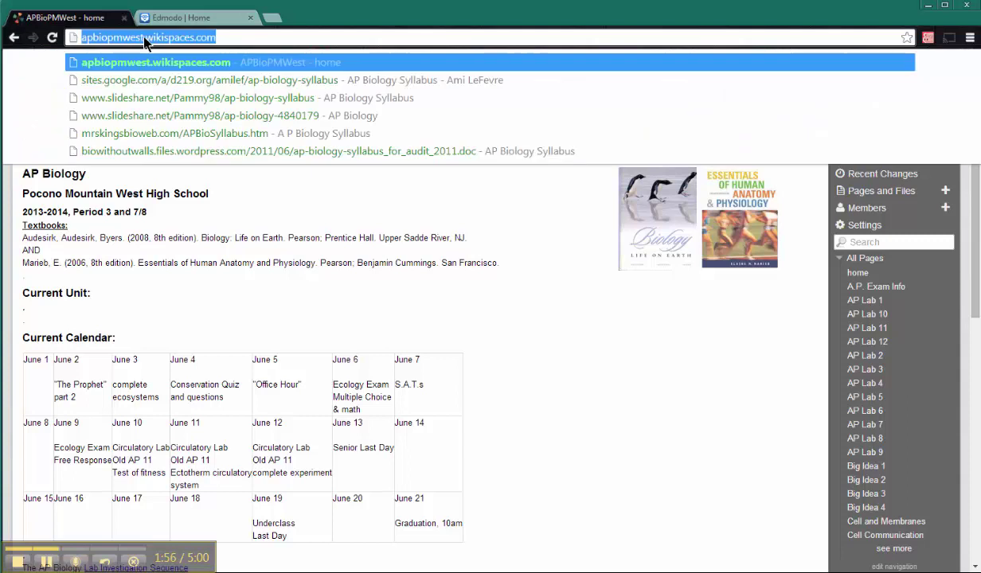
pyautogui.rightClick(137, 35)
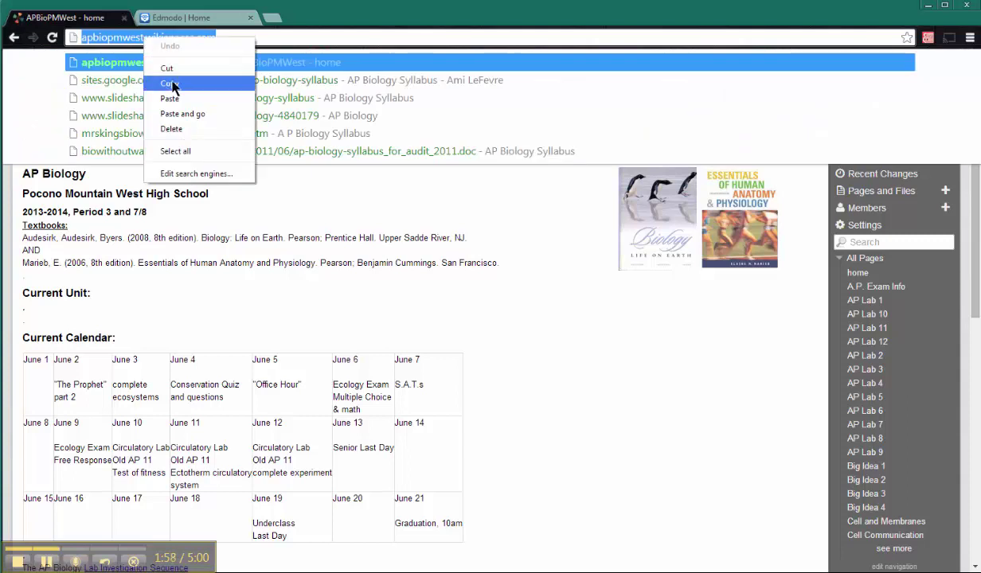
pyautogui.click(142, 82)
pyautogui.click(187, 17)
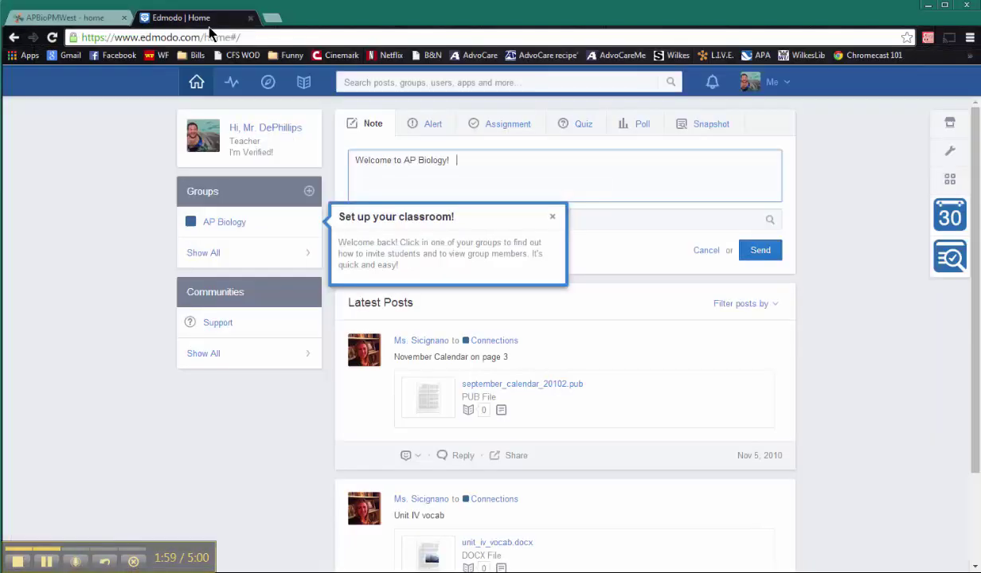
pyautogui.rightClick(486, 159)
pyautogui.click(536, 236)
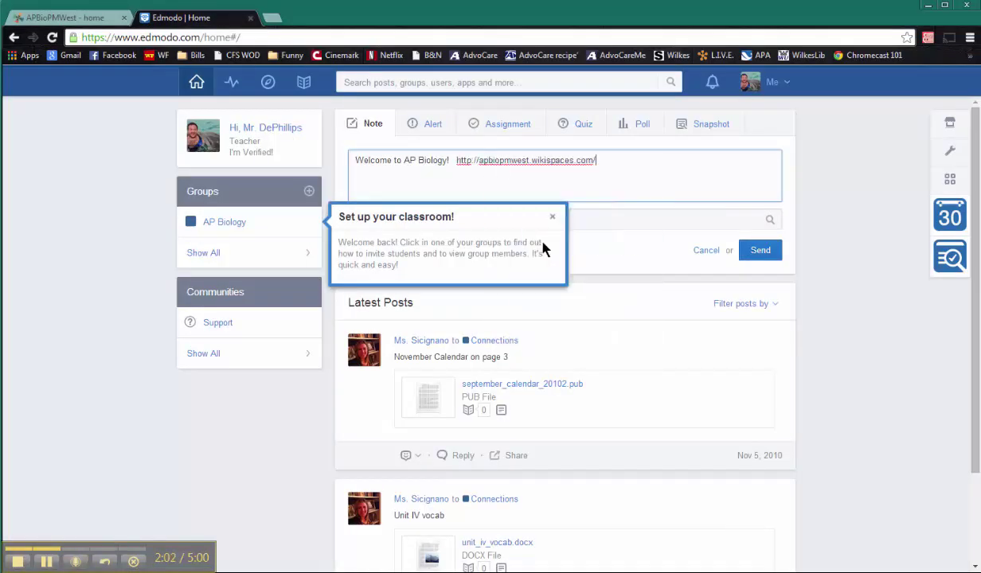
# Dismiss the classroom setup tip, choose the AP Biology group as the note's recipient, and send the note
pyautogui.click(769, 251)
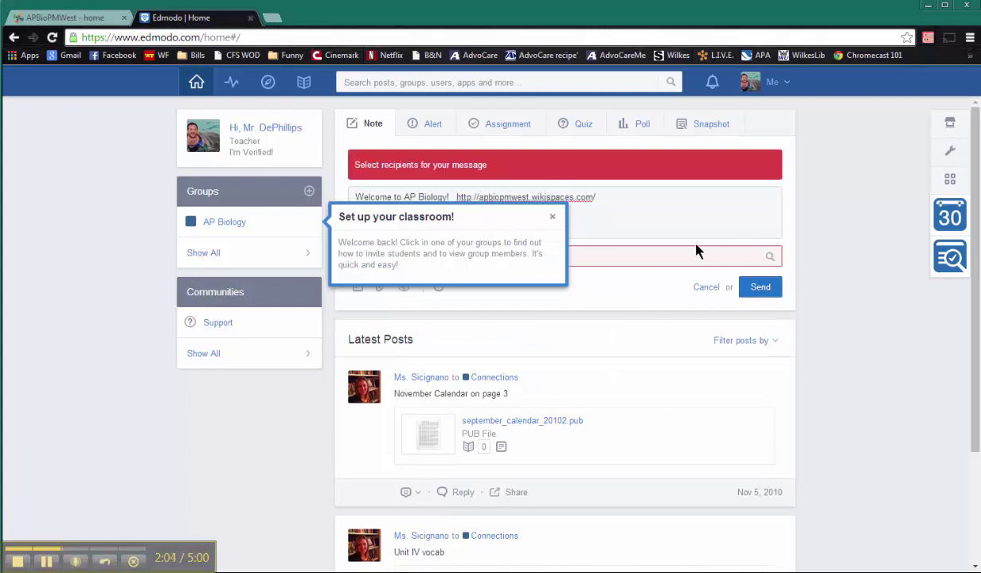
pyautogui.click(668, 259)
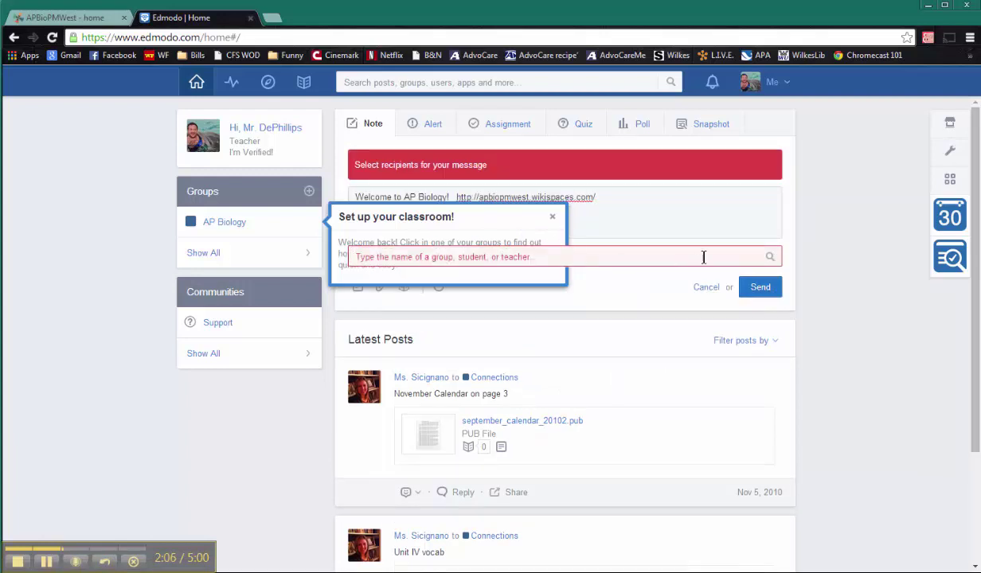
pyautogui.click(554, 218)
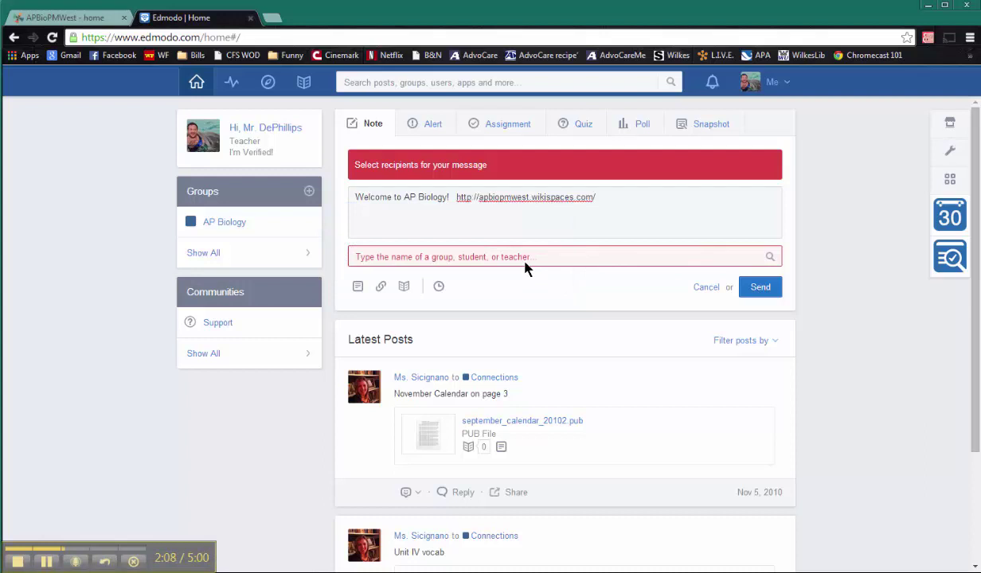
pyautogui.write('AP')
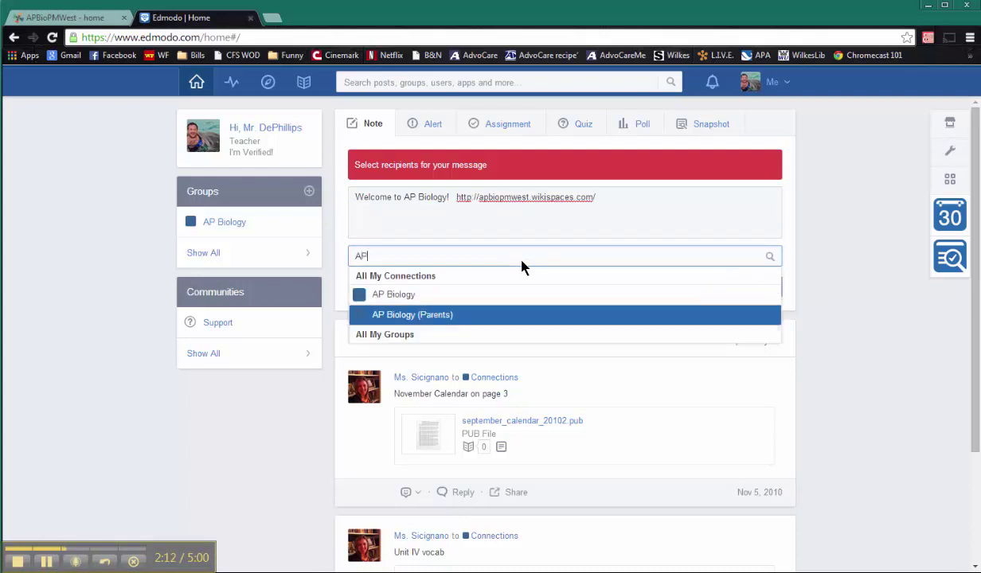
pyautogui.click(478, 295)
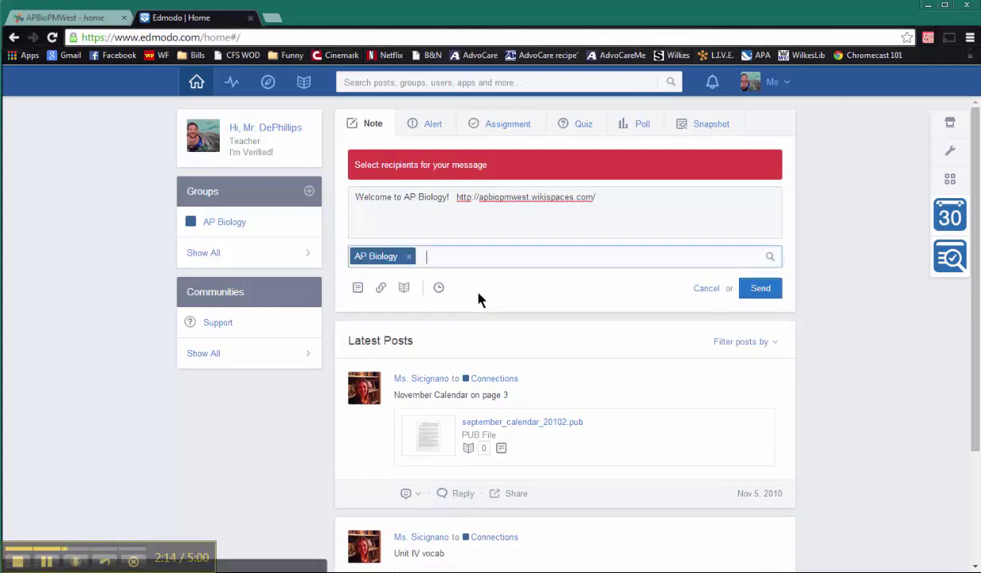
pyautogui.click(759, 290)
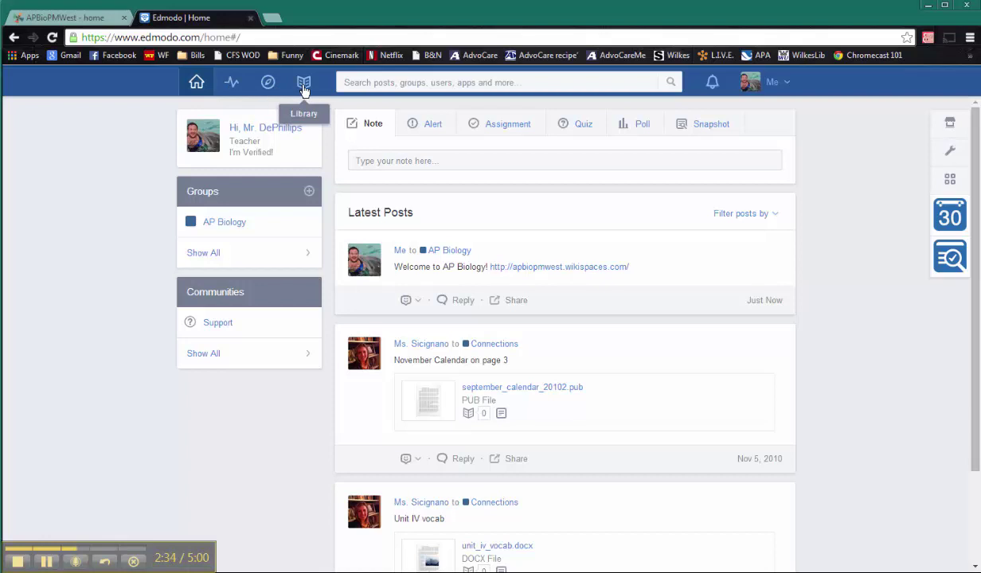
# Add the file APBioSYllabus1415 from the F: drive to the library and return to the home page
pyautogui.click(303, 85)
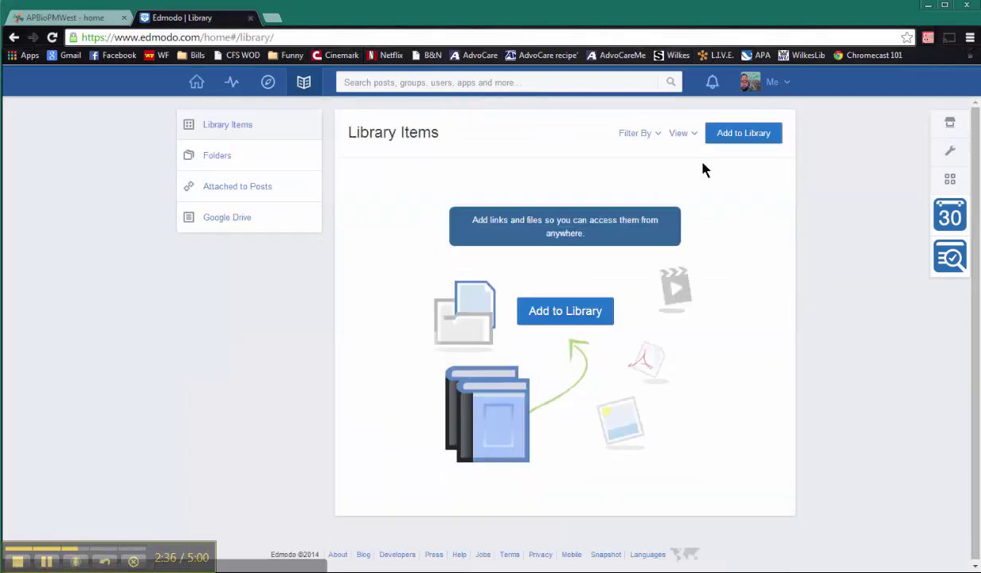
pyautogui.click(738, 137)
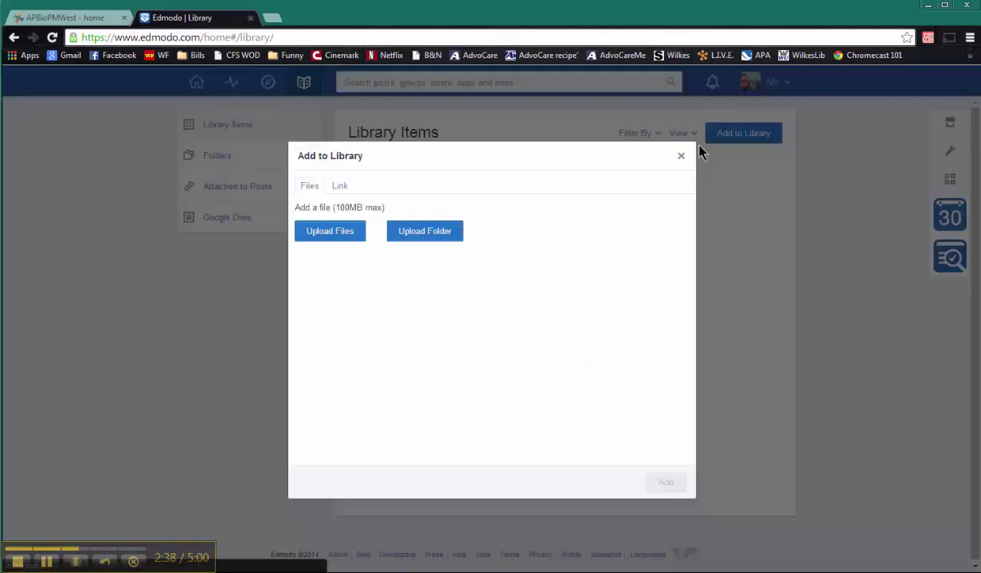
pyautogui.click(352, 236)
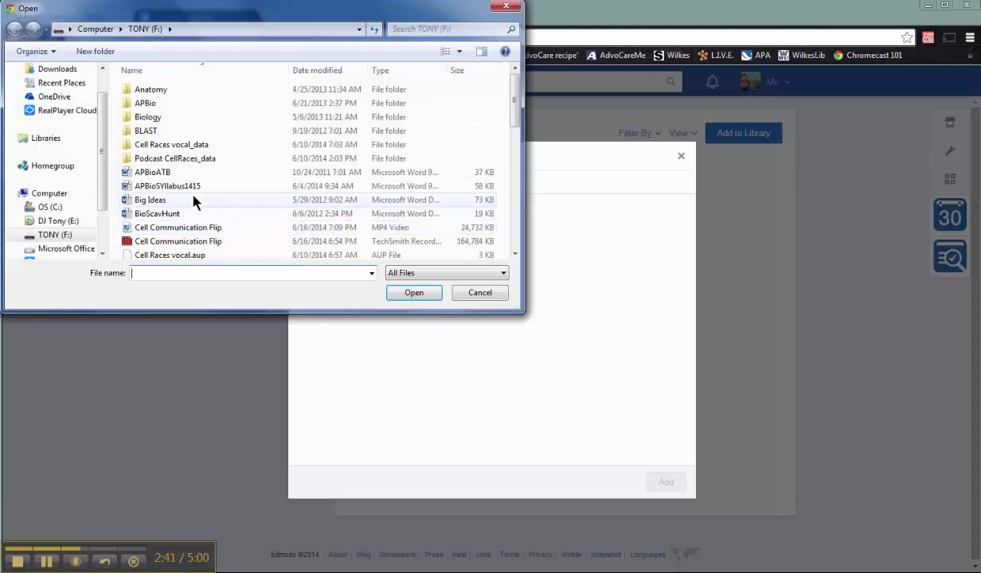
pyautogui.click(176, 188)
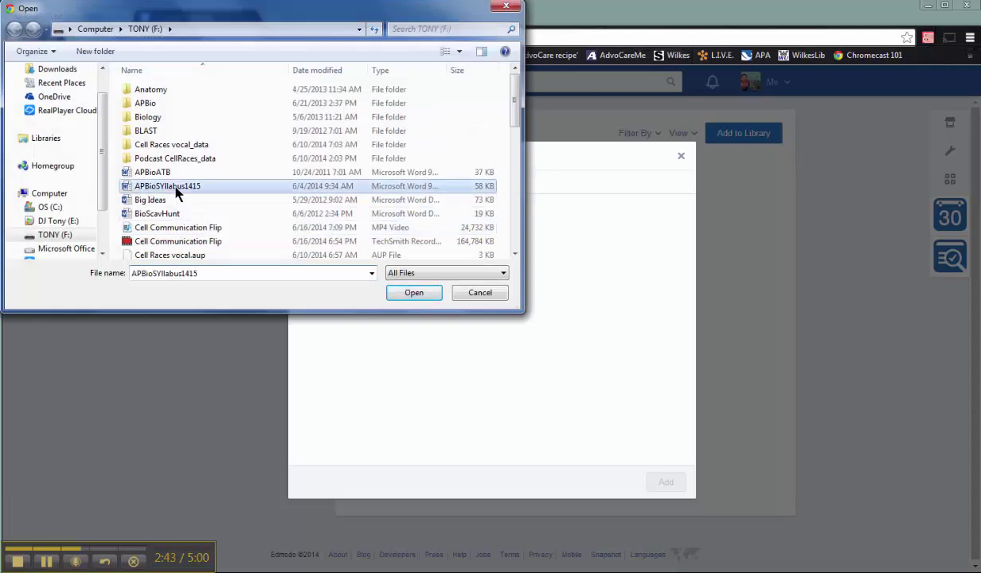
pyautogui.click(414, 292)
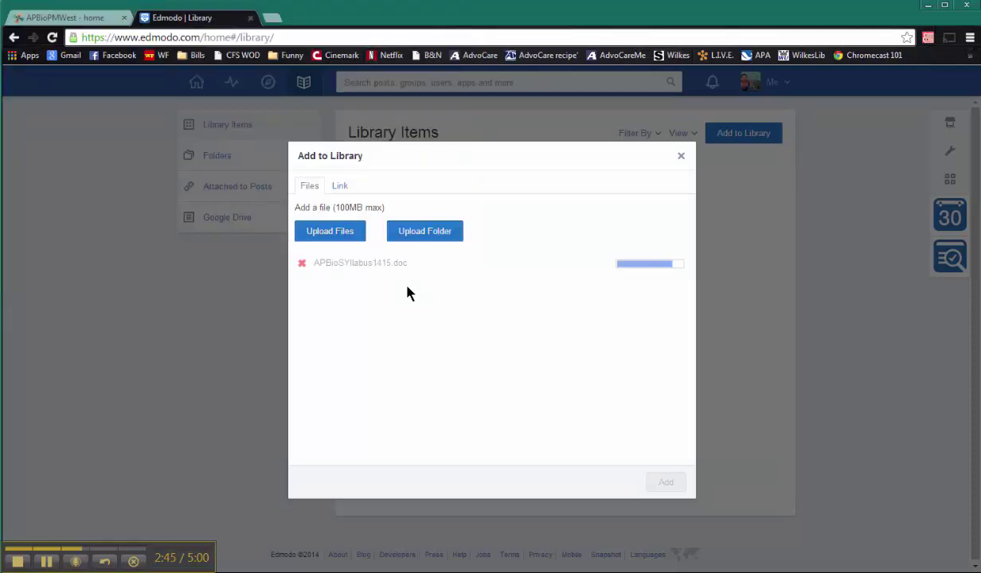
pyautogui.click(665, 483)
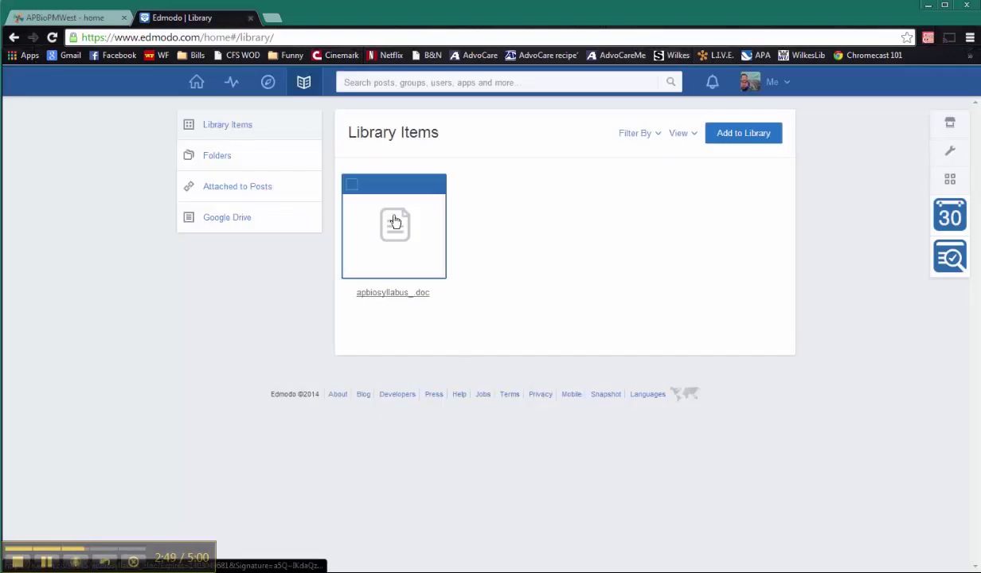
pyautogui.click(196, 82)
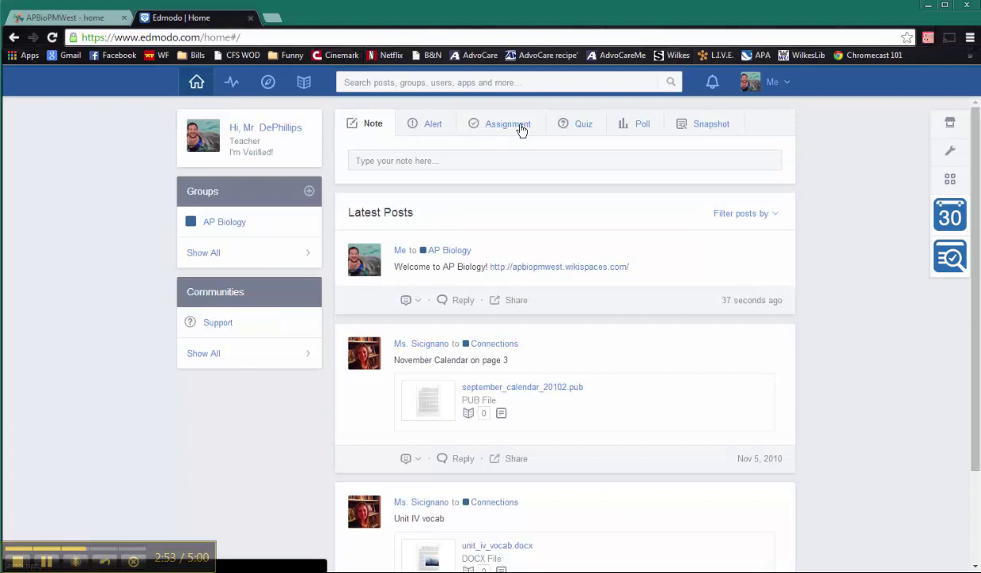
# Start a new assignment titled "Sign the contract"
pyautogui.click(521, 130)
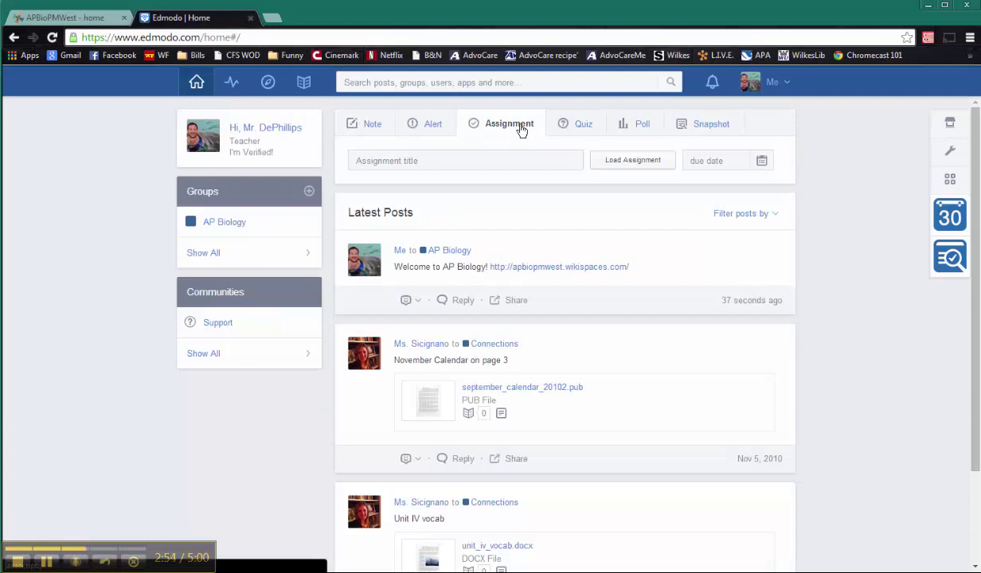
pyautogui.click(458, 161)
pyautogui.write('Sig')
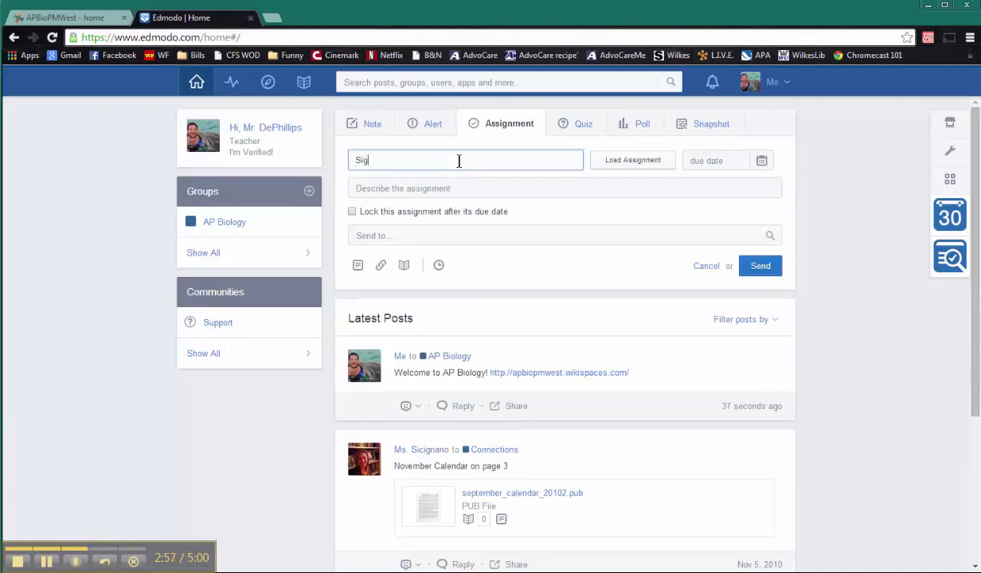
pyautogui.write('n the contract')
# Attach the Apbiosyllabus .doc file from the library to the assignment
pyautogui.click(403, 267)
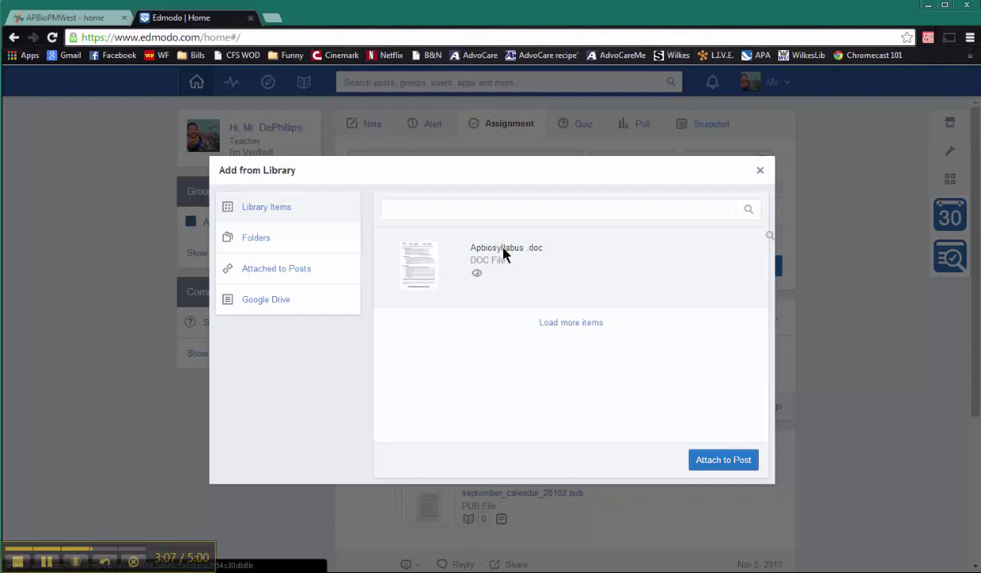
pyautogui.click(487, 247)
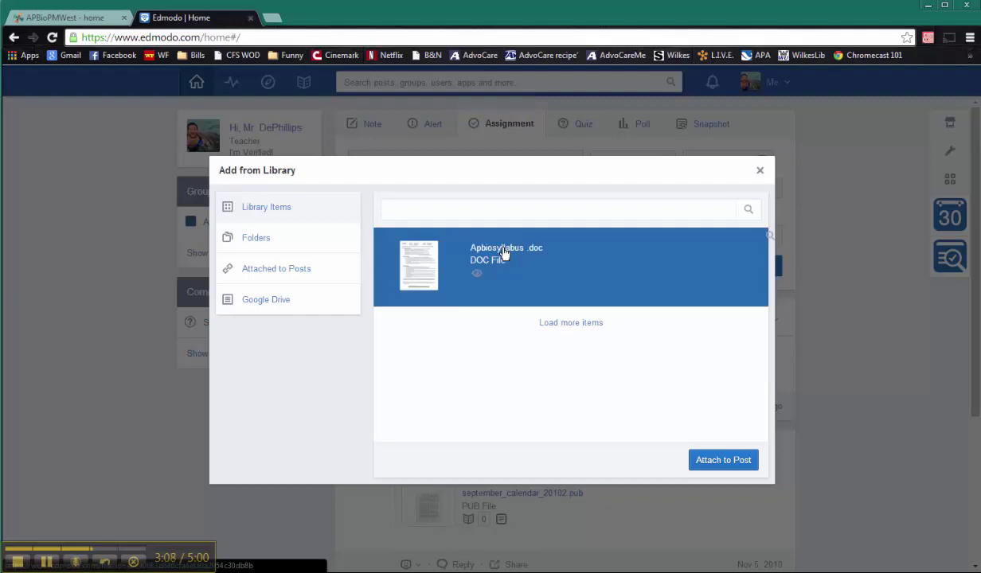
pyautogui.click(726, 461)
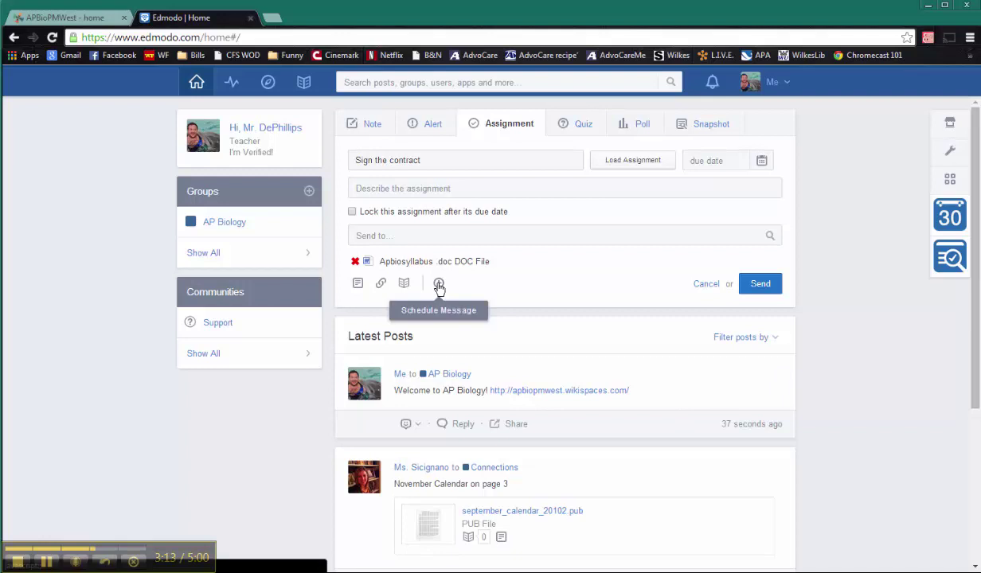
# Set the assignment's due date to September 5, 2014 and try to send it
pyautogui.click(712, 160)
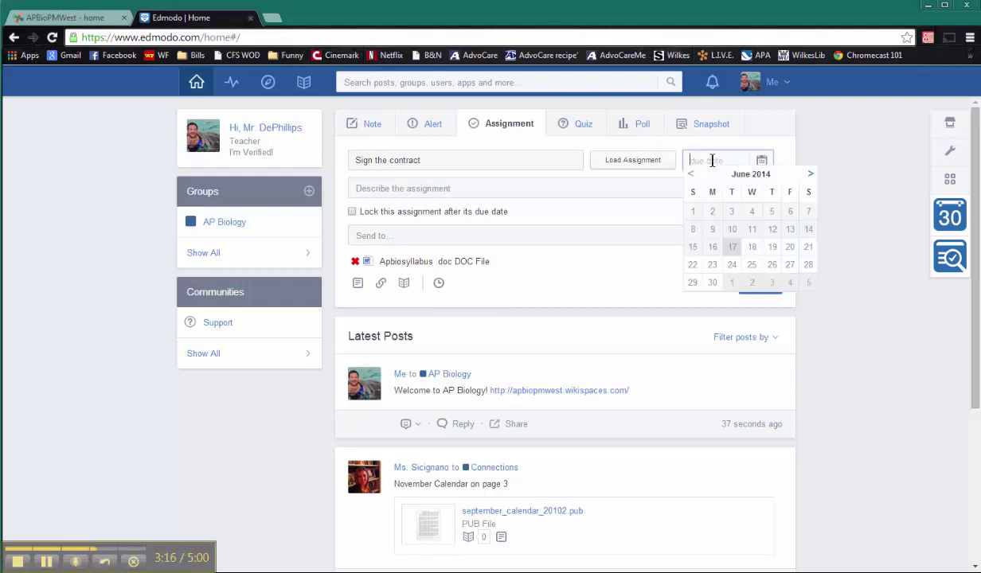
pyautogui.click(810, 174)
pyautogui.click(810, 175)
pyautogui.click(811, 177)
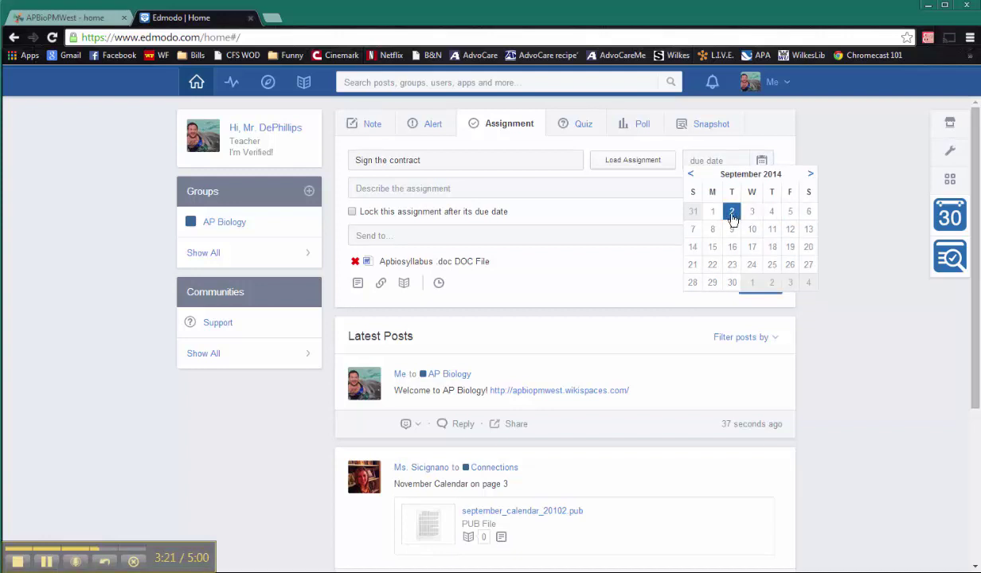
pyautogui.click(789, 213)
pyautogui.click(769, 289)
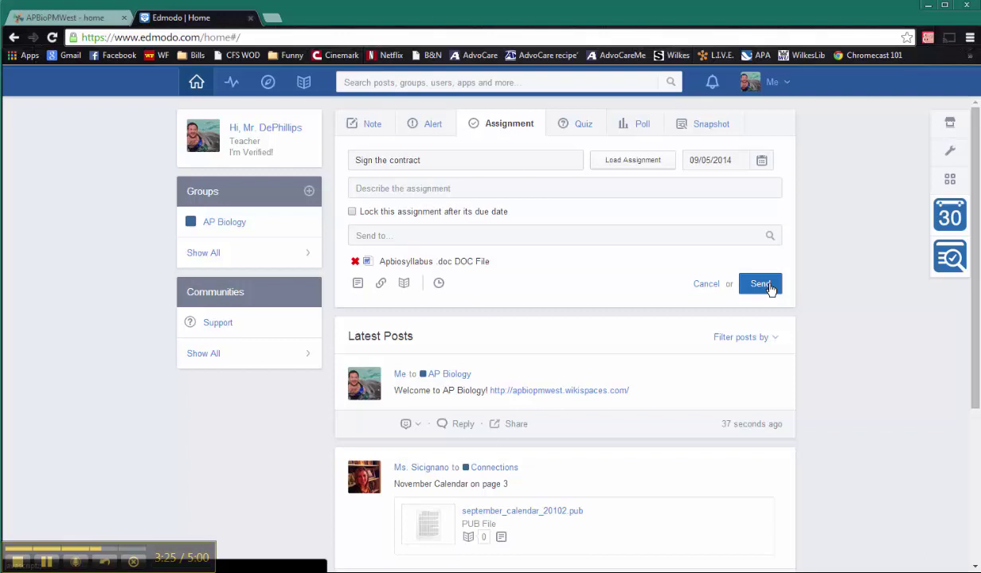
pyautogui.click(769, 288)
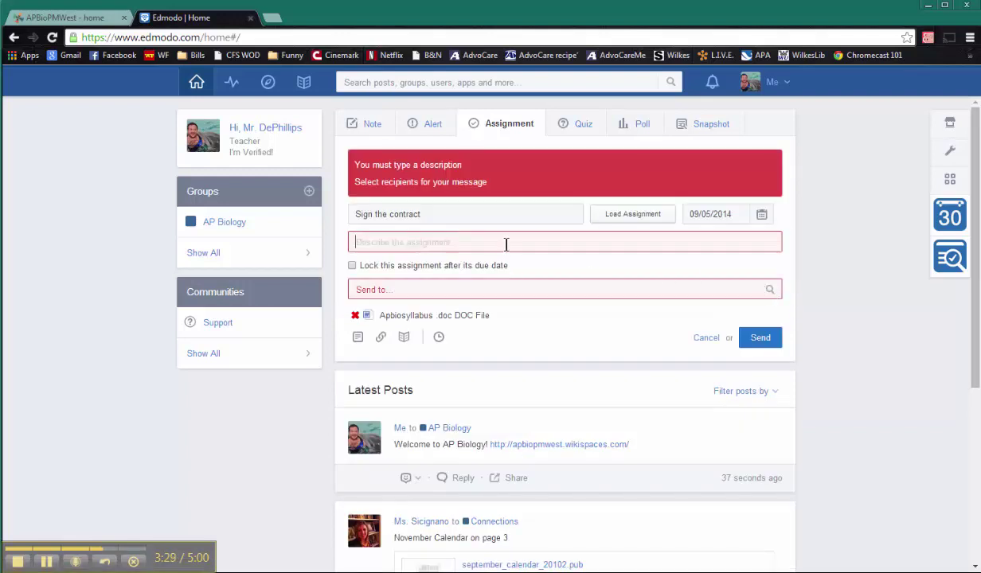
# Enter "Sign the contract" as the assignment description and try to send it again
pyautogui.click(506, 242)
pyautogui.write('Sign the')
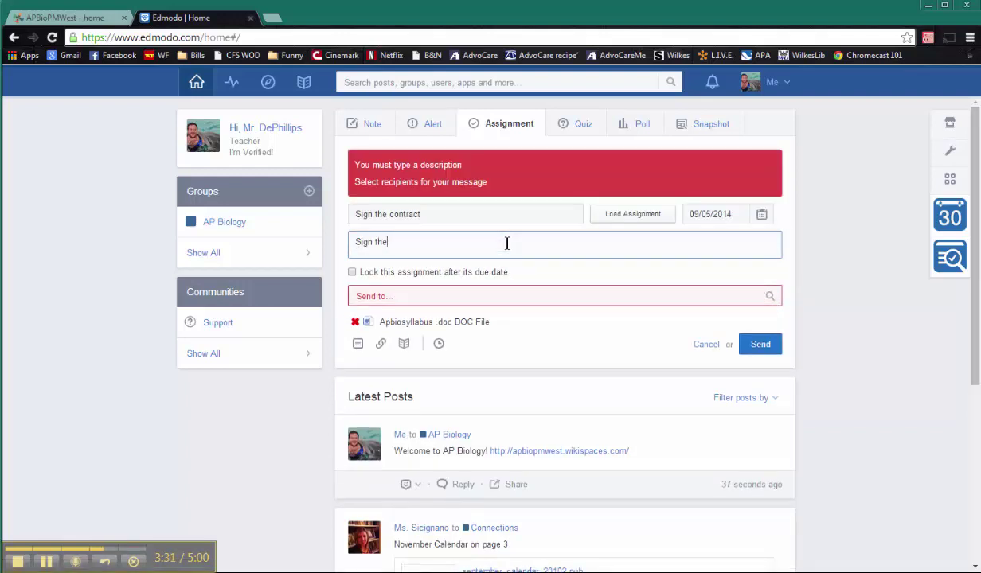
pyautogui.write(' contract')
pyautogui.press('Return')
pyautogui.press('BackSpace')
pyautogui.click(764, 344)
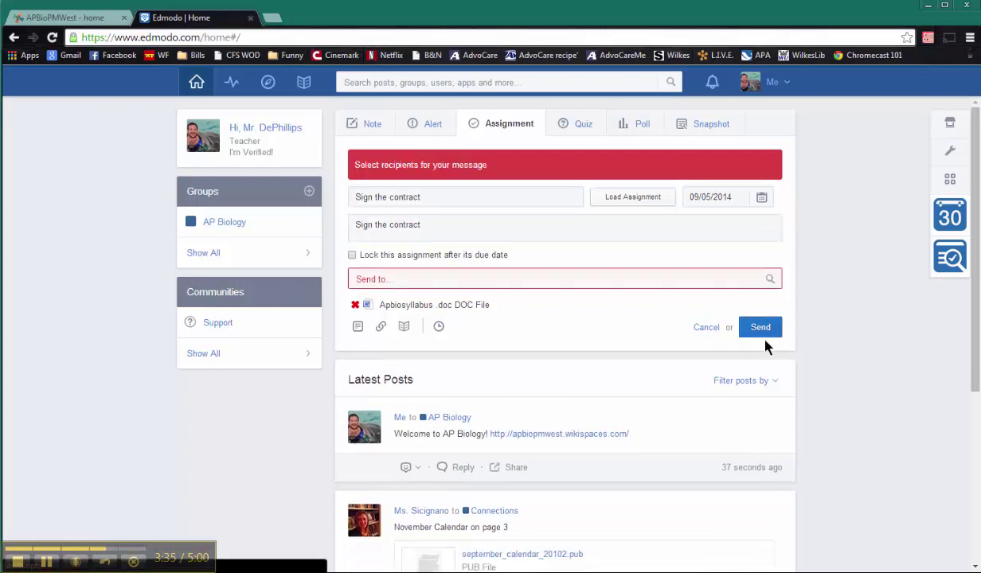
# Choose the AP Biology group as the assignment's recipient and send the assignment
pyautogui.click(705, 282)
pyautogui.write('AP')
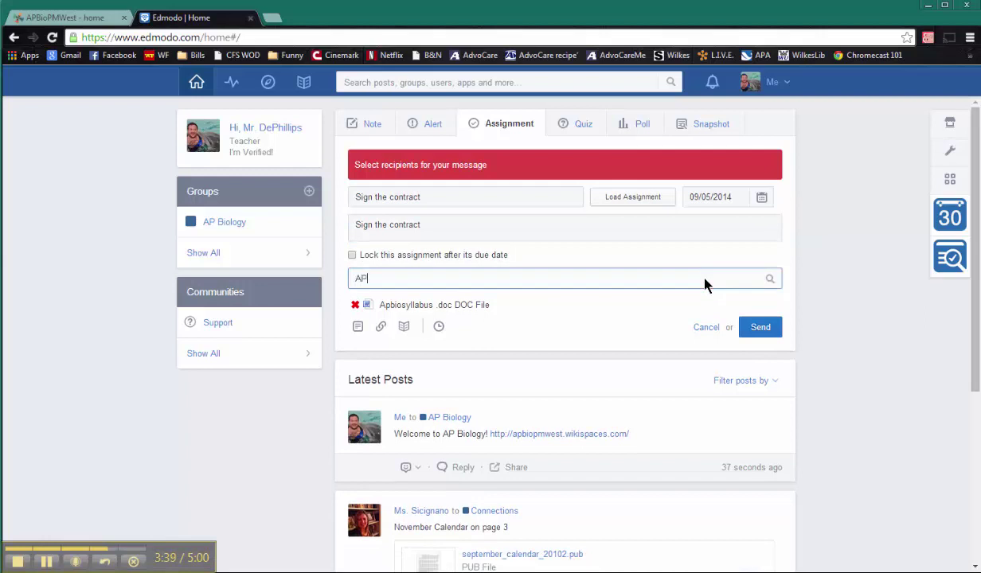
pyautogui.press('Down')
pyautogui.press('Down')
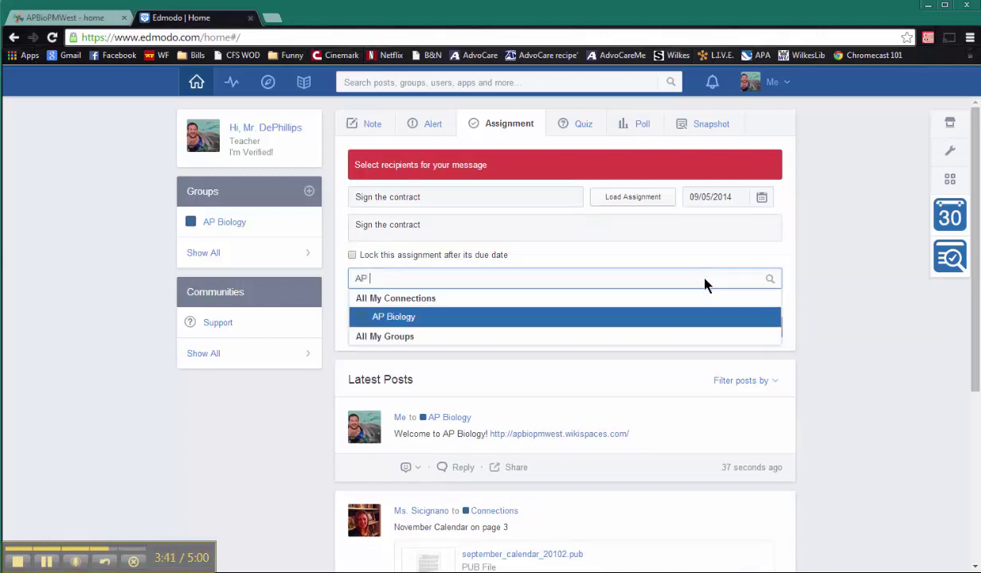
pyautogui.press('Return')
pyautogui.click(760, 329)
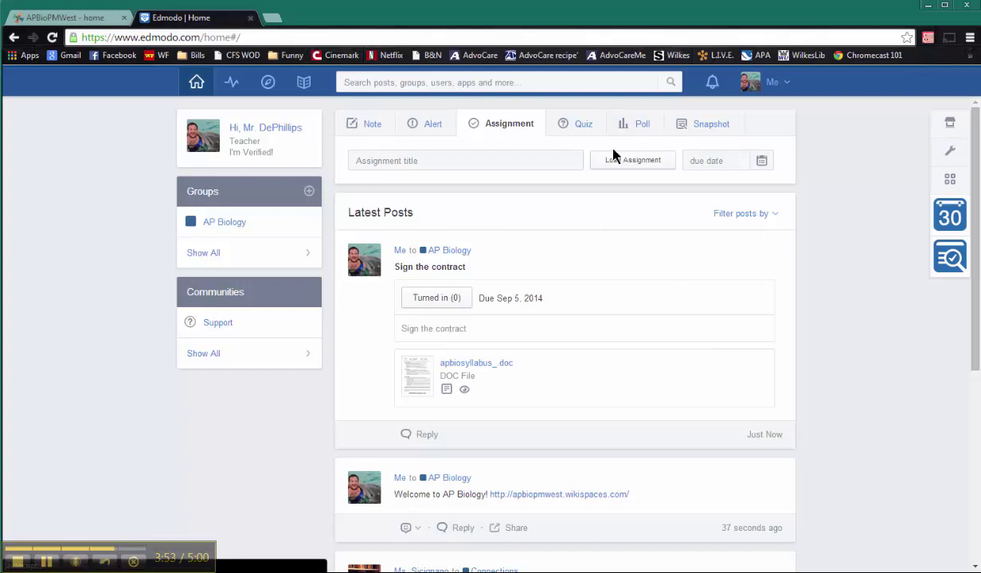
# Start a new poll with the question "Are you planning to take the AP Exam in May?"
pyautogui.click(639, 126)
pyautogui.click(592, 166)
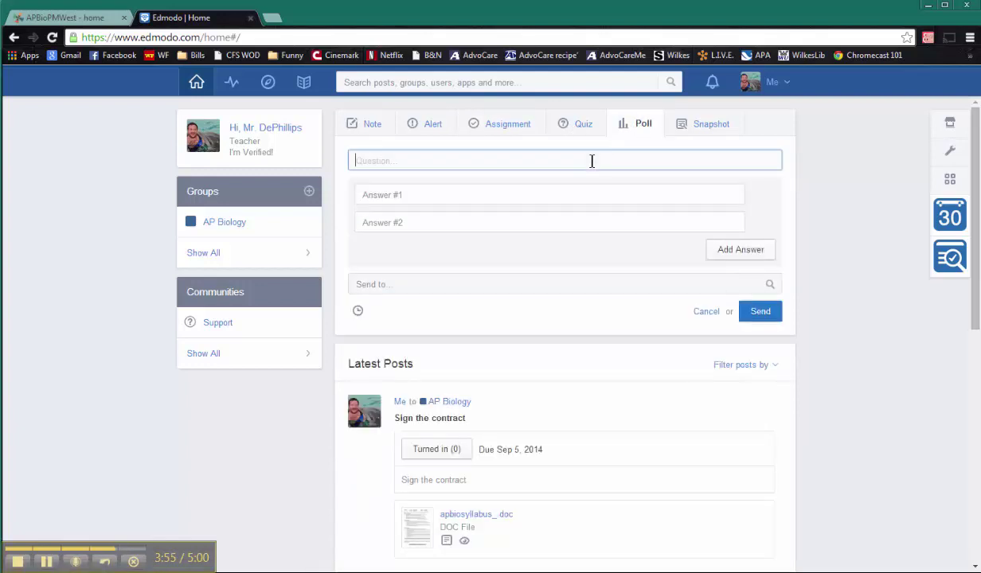
pyautogui.write('Are yo')
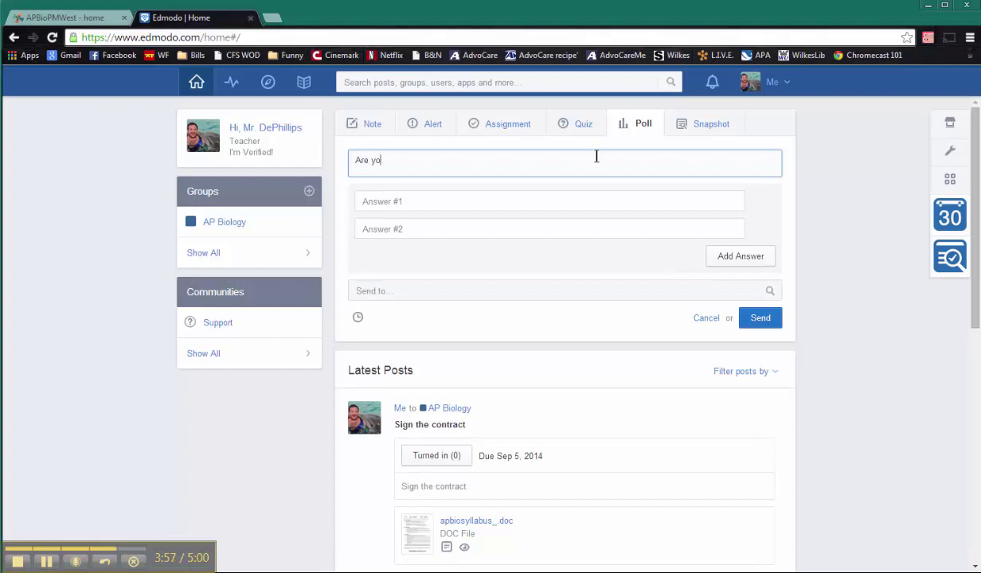
pyautogui.write('u planning to take the ')
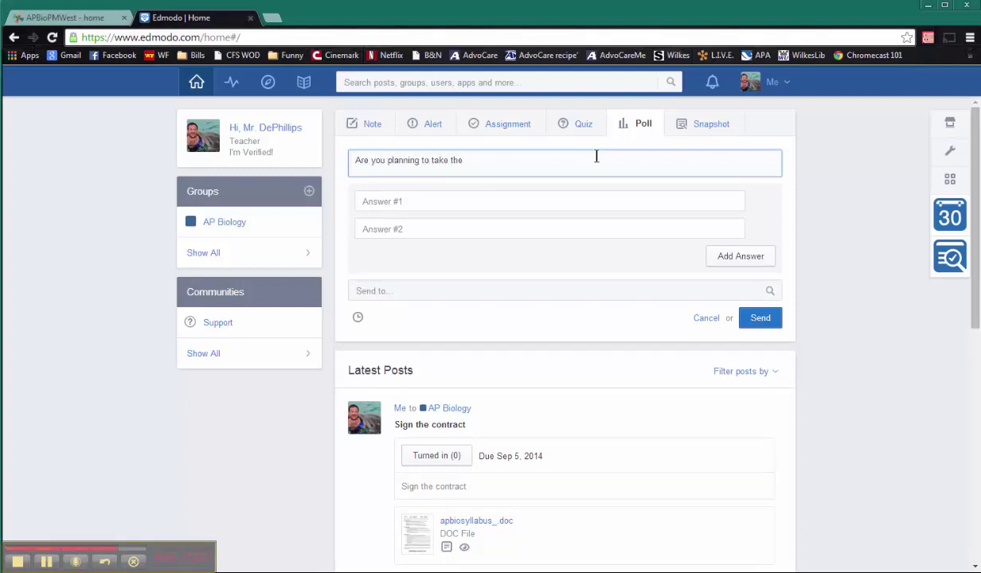
pyautogui.write('AP Exam in May?')
# Fill in the poll answers "Yes" and "No", and add a third answer reading "Heck no"
pyautogui.click(600, 200)
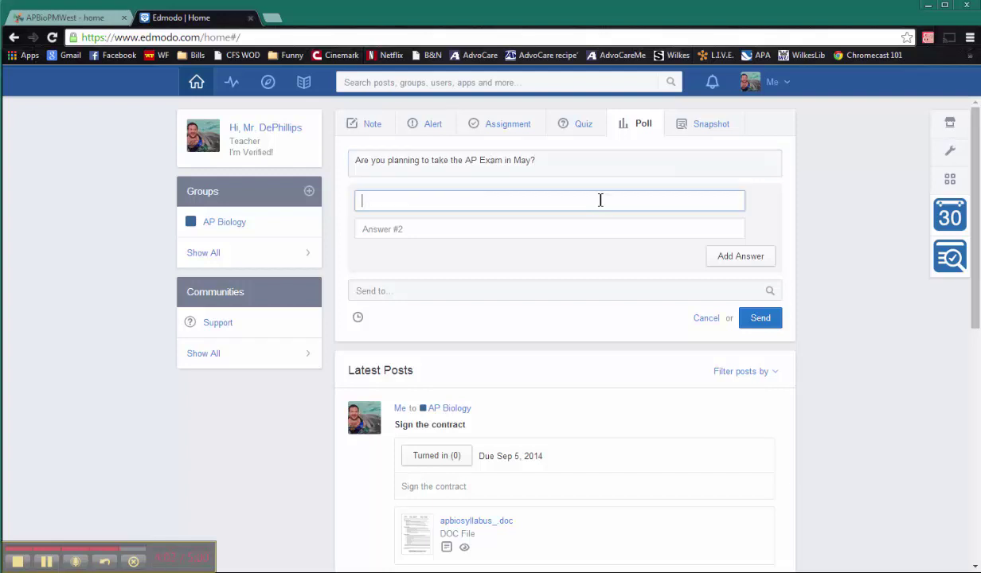
pyautogui.write('Yes')
pyautogui.click(619, 237)
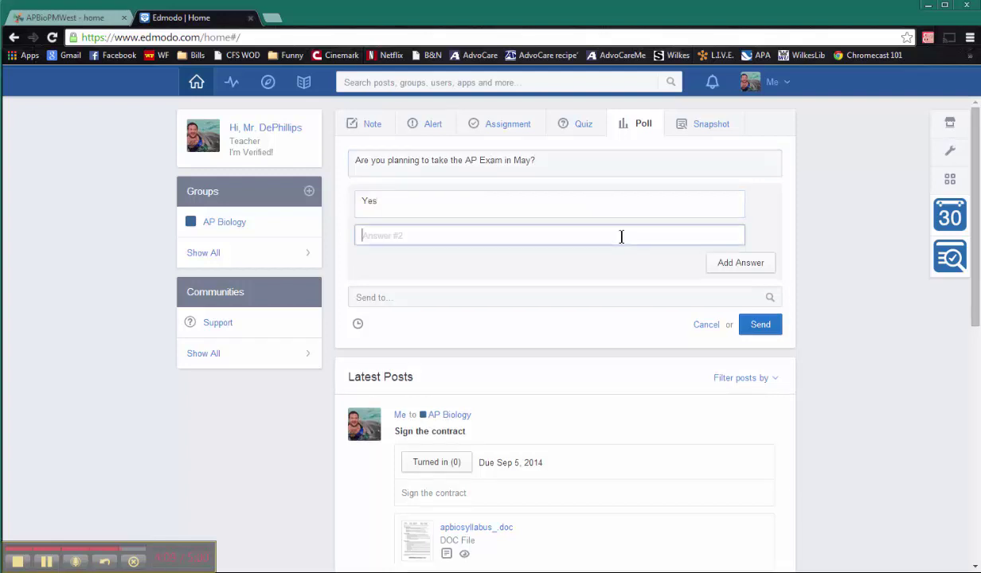
pyautogui.write('No')
pyautogui.click(722, 270)
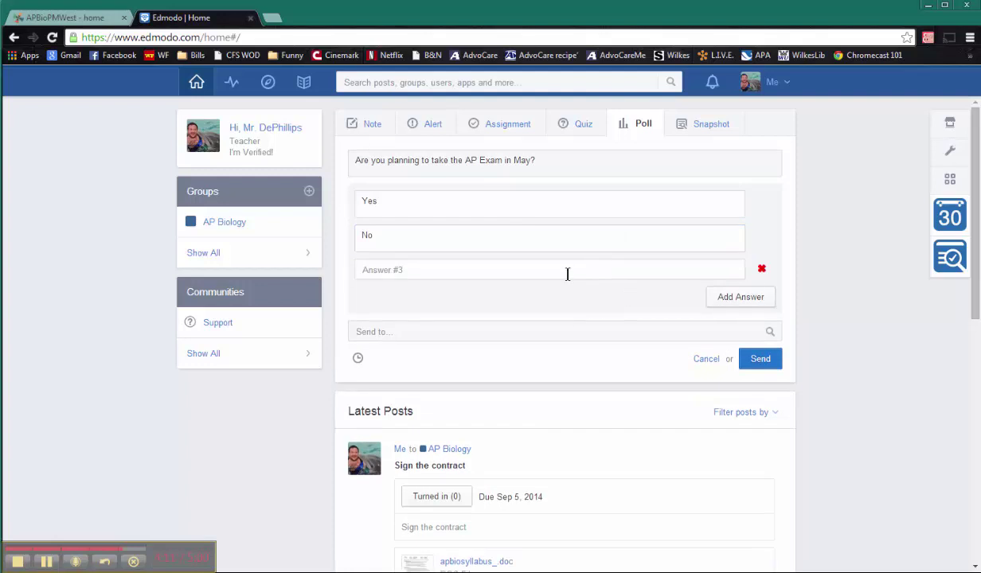
pyautogui.click(568, 270)
pyautogui.write('Heck no')
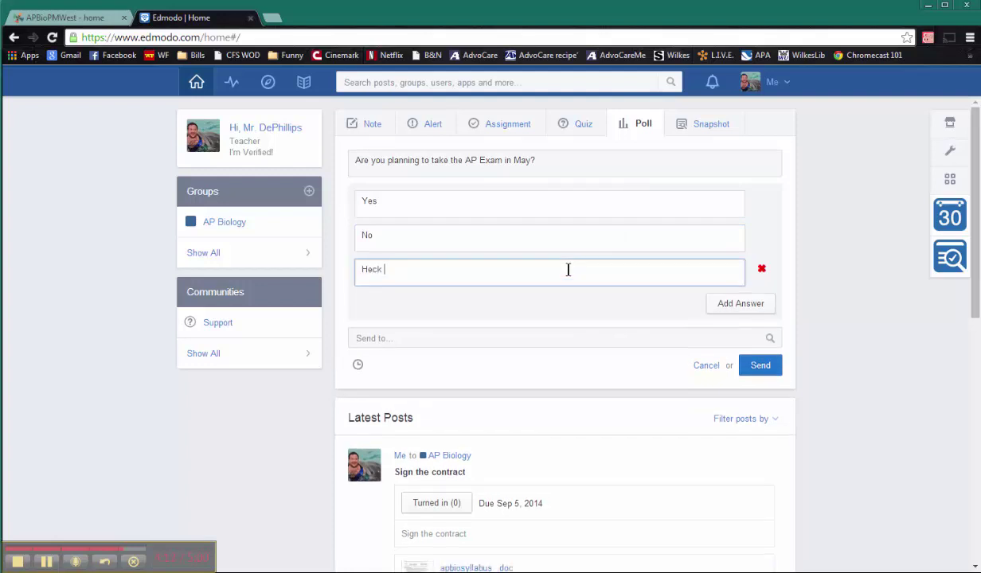
# Choose the AP Biology group as the poll's recipient and send the poll
pyautogui.click(553, 338)
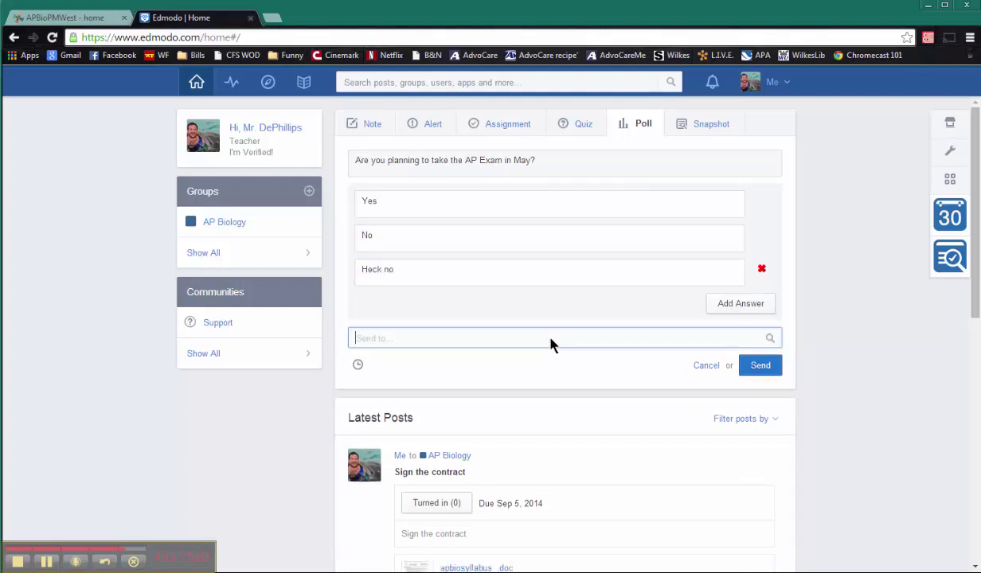
pyautogui.write('ap bio')
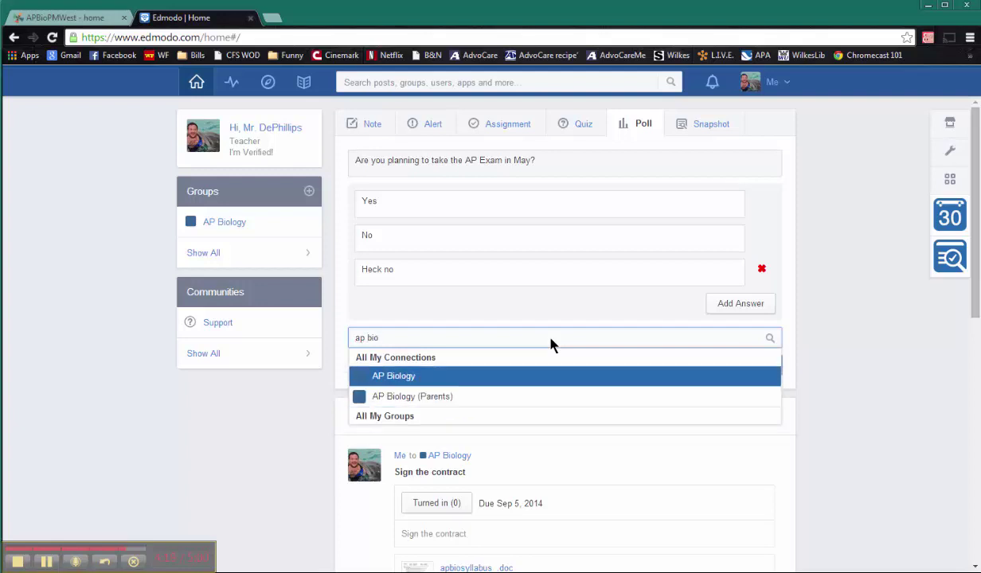
pyautogui.press('Return')
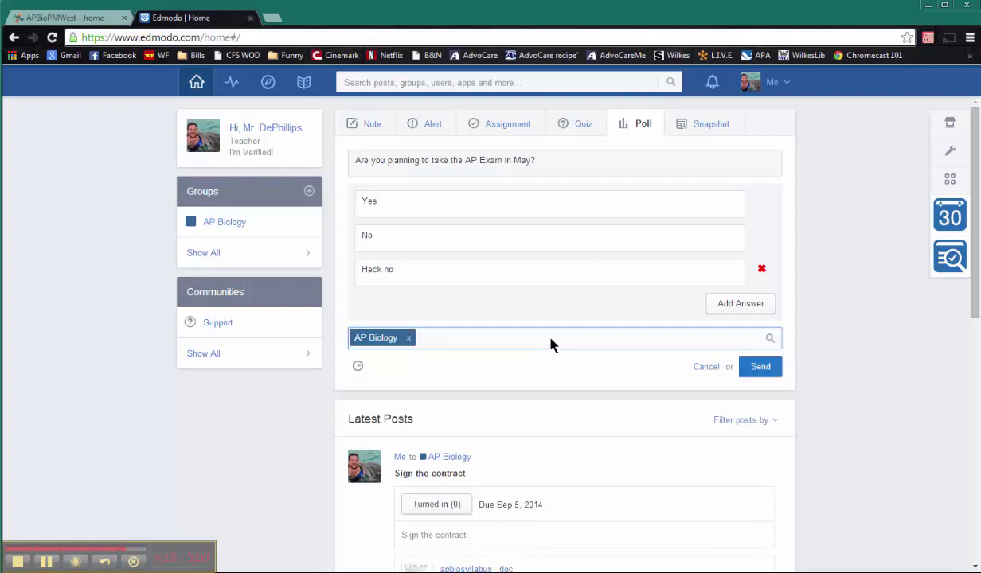
pyautogui.click(754, 365)
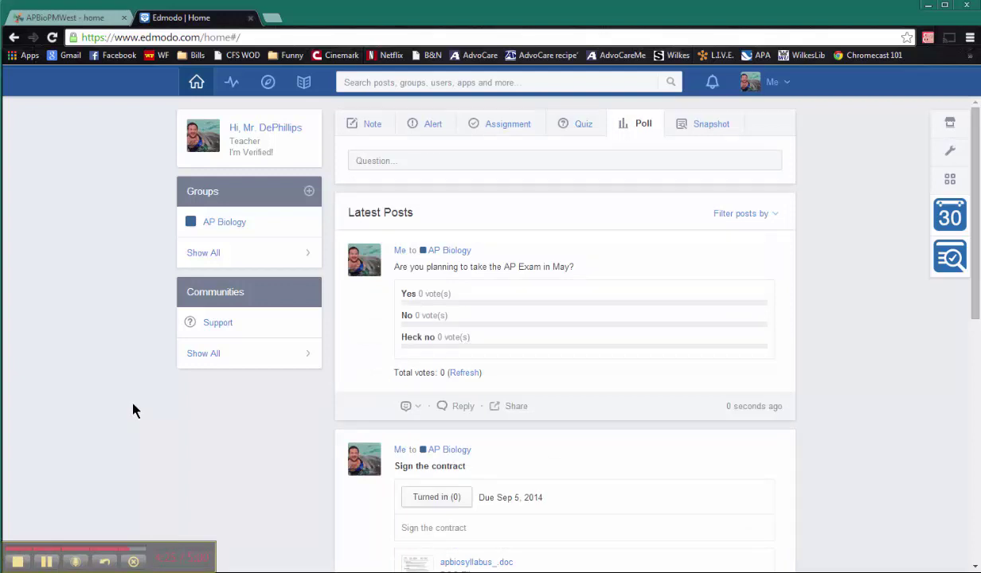
pyautogui.scroll(-5, 159, 410)
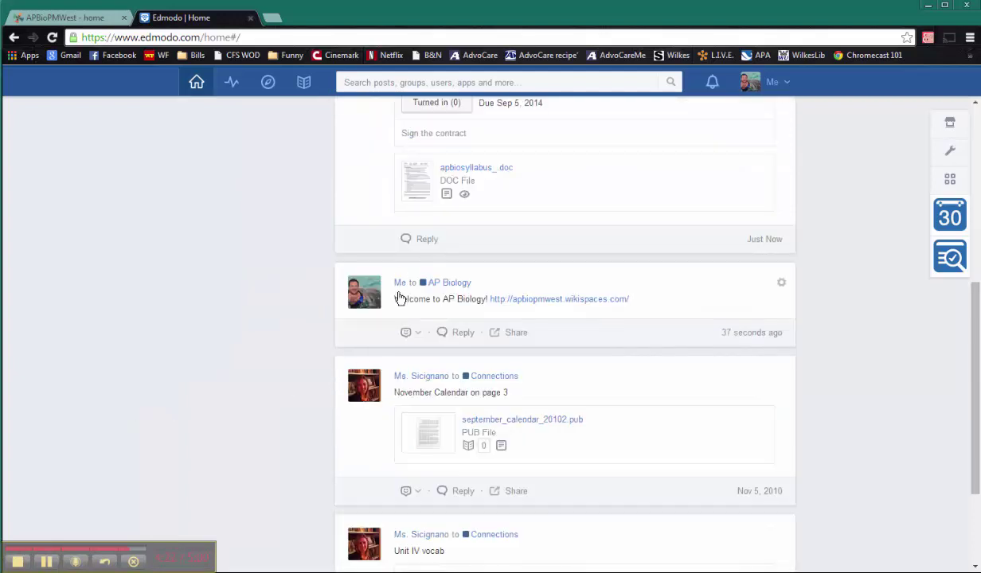
pyautogui.scroll(3, 295, 344)
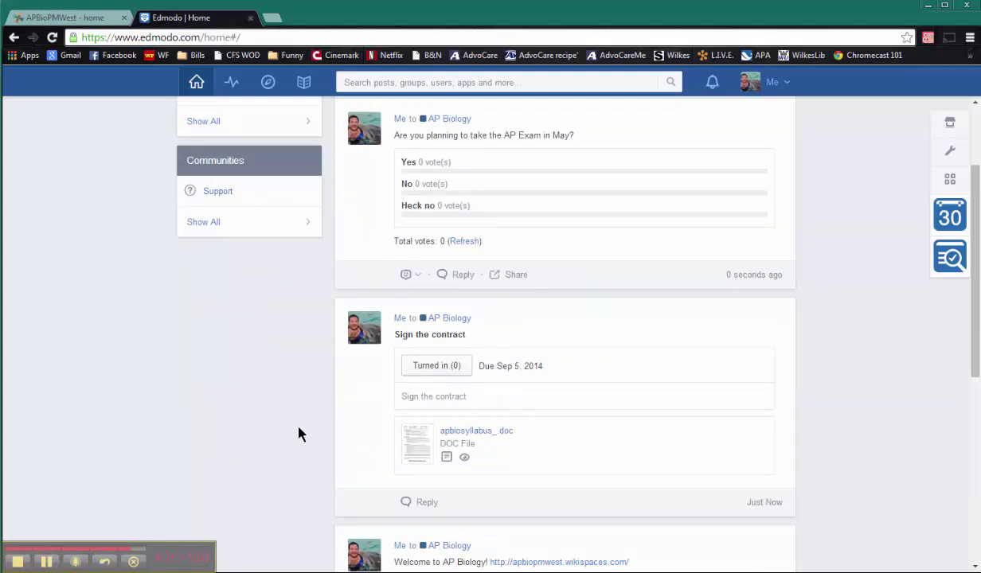
pyautogui.scroll(2, 300, 434)
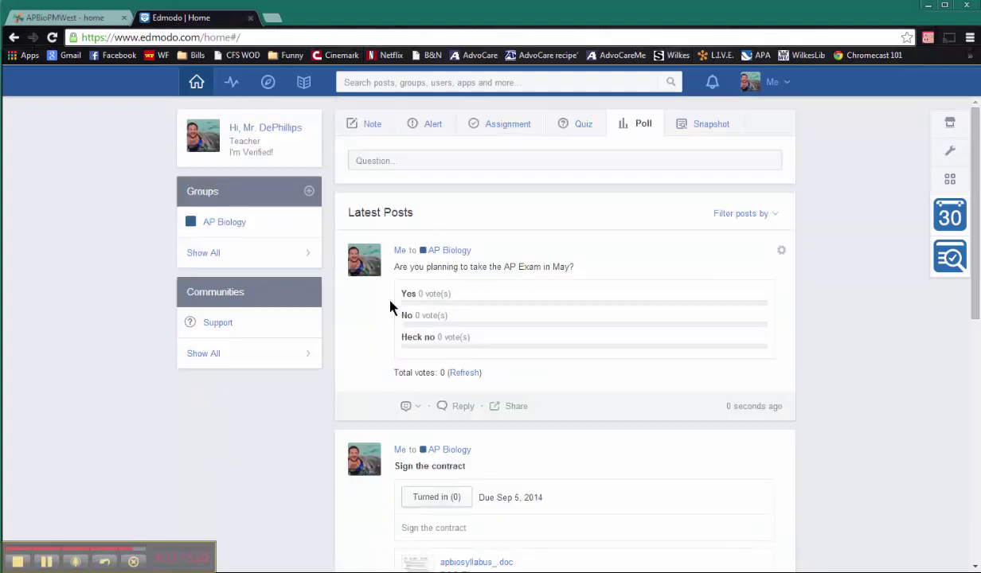